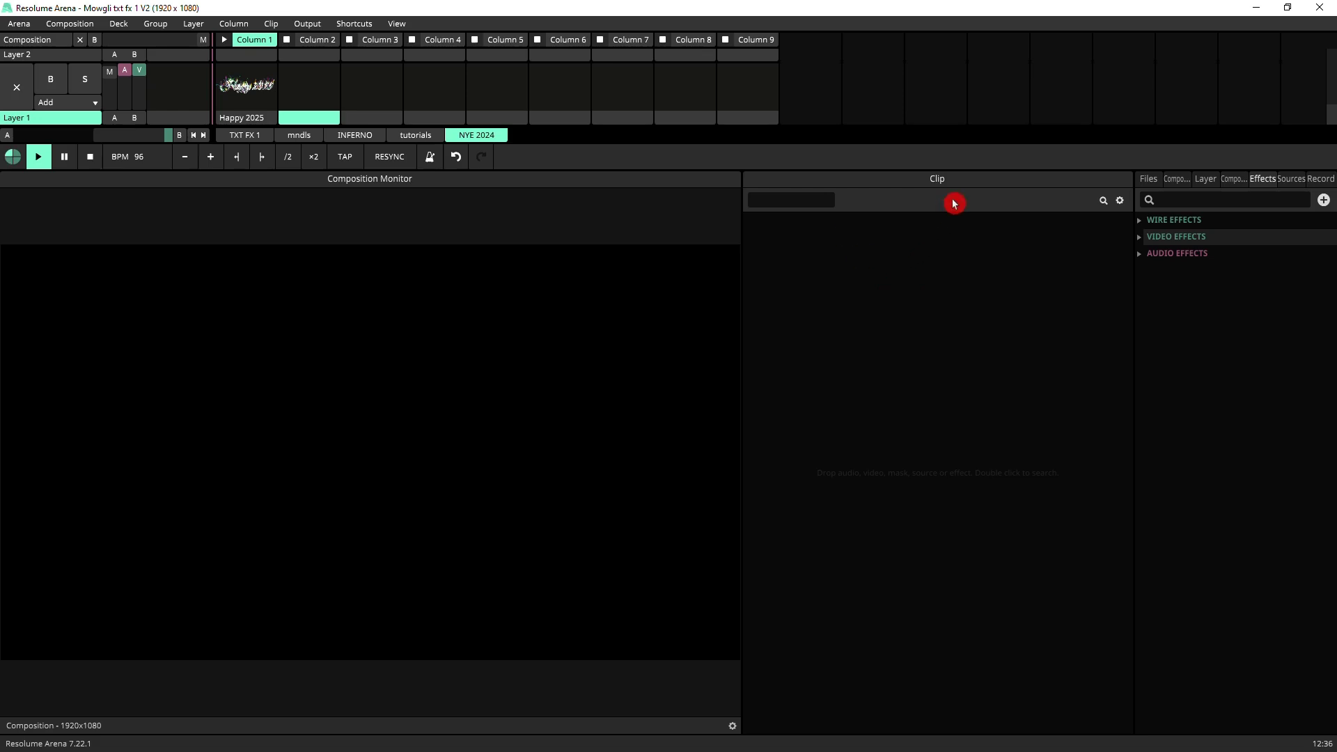
- Play the Happy 2025 clip and collapse its Dashboard, Text Animator and Sparkles sections
left_click(256, 89)
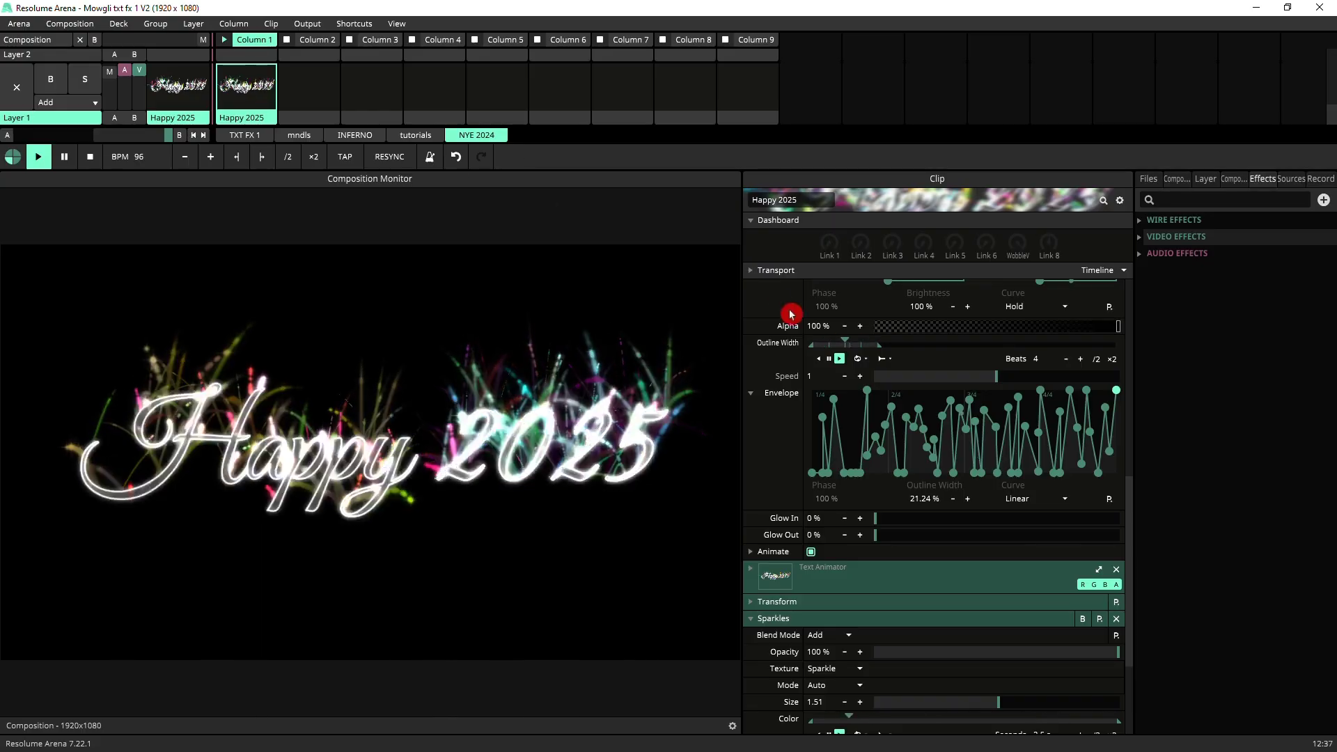
scroll(789, 299, "up", 3)
left_click(752, 224)
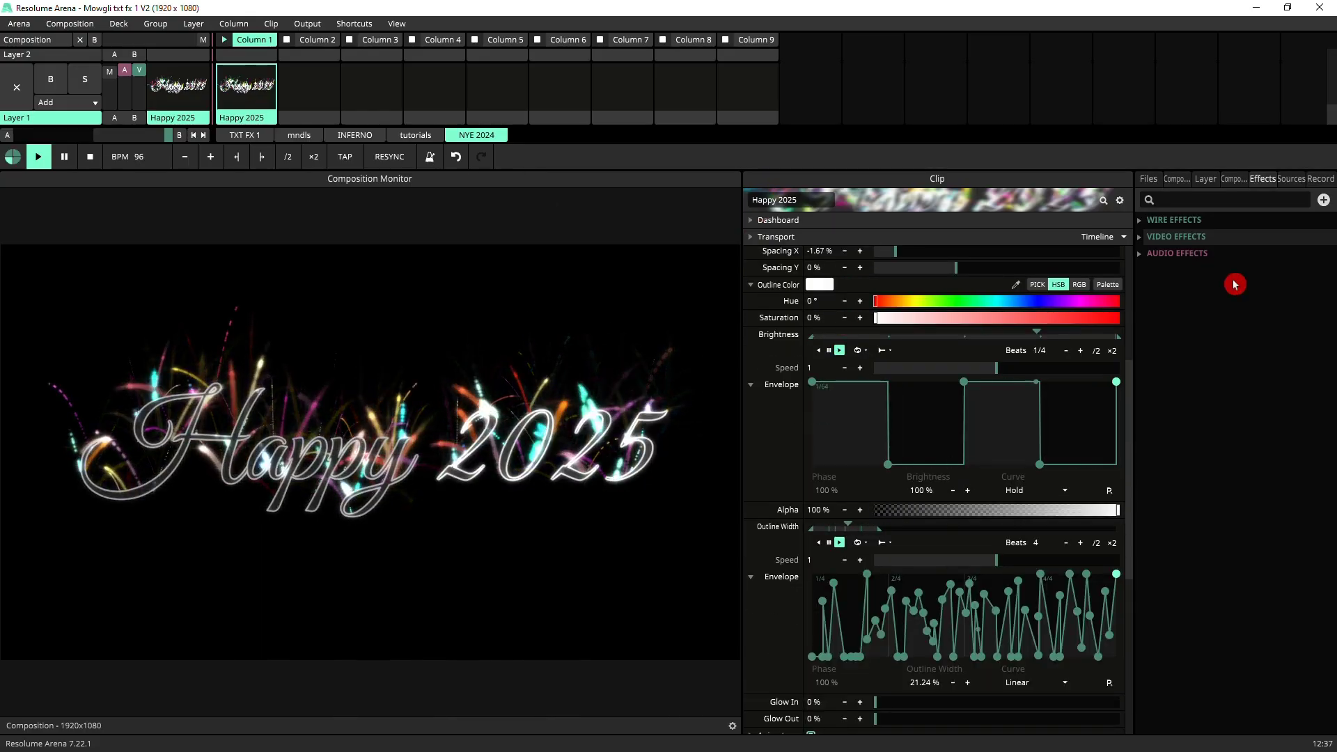
scroll(807, 319, "up", 3)
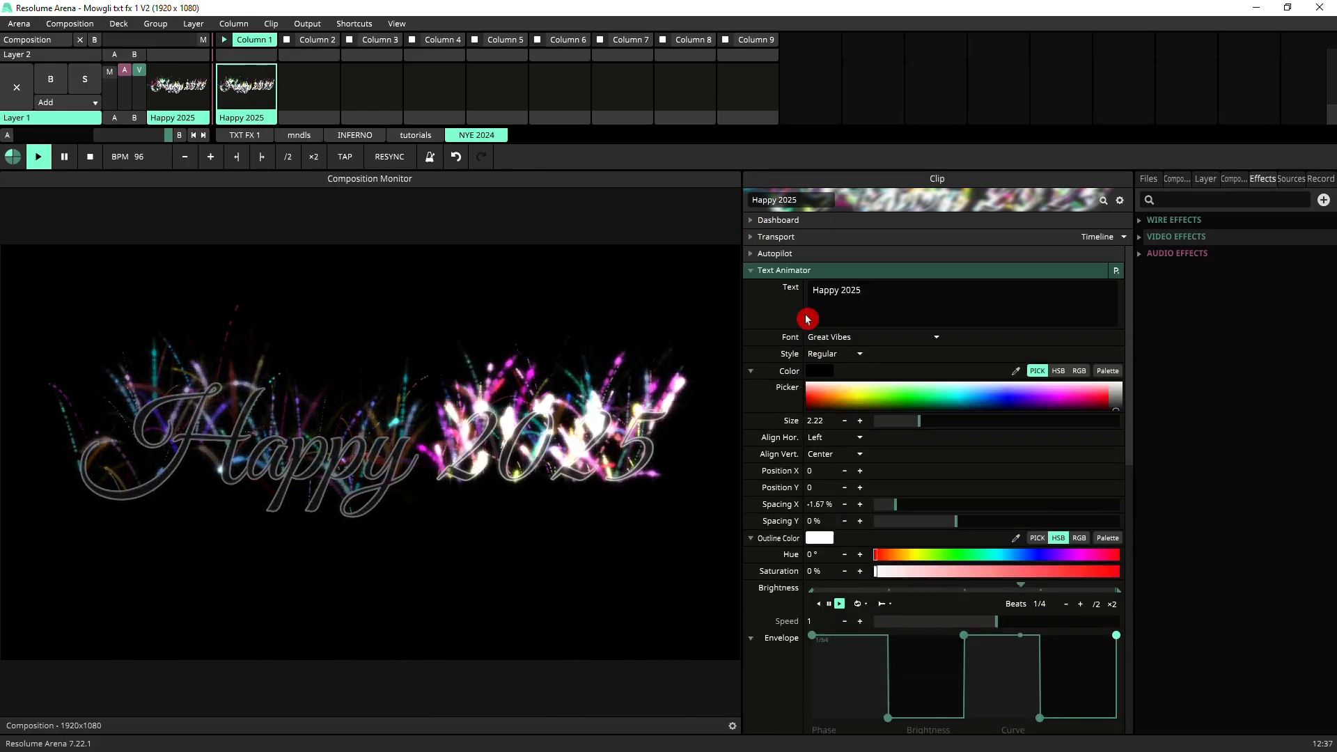
left_click(751, 271)
left_click(750, 337)
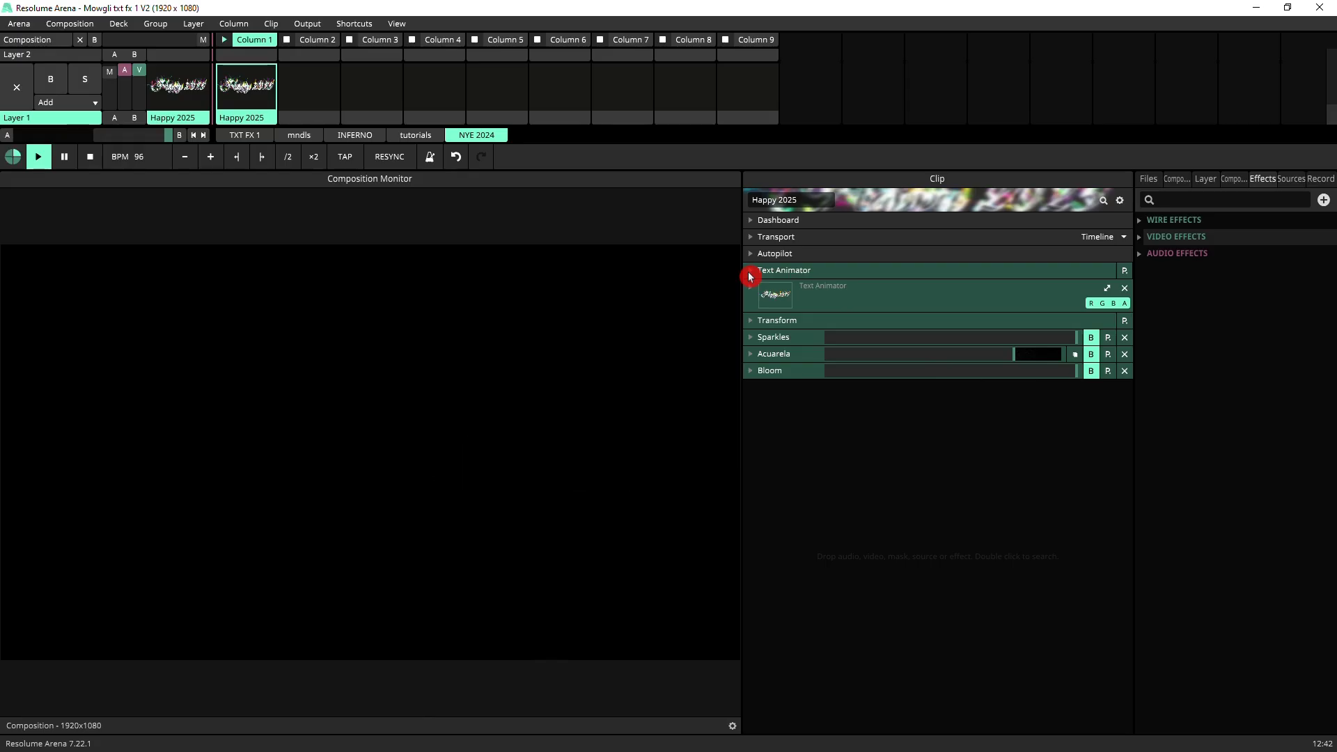
- Expand Text Animator to reveal the Great Vibes font, size and Outline Color parameters
left_click(752, 272)
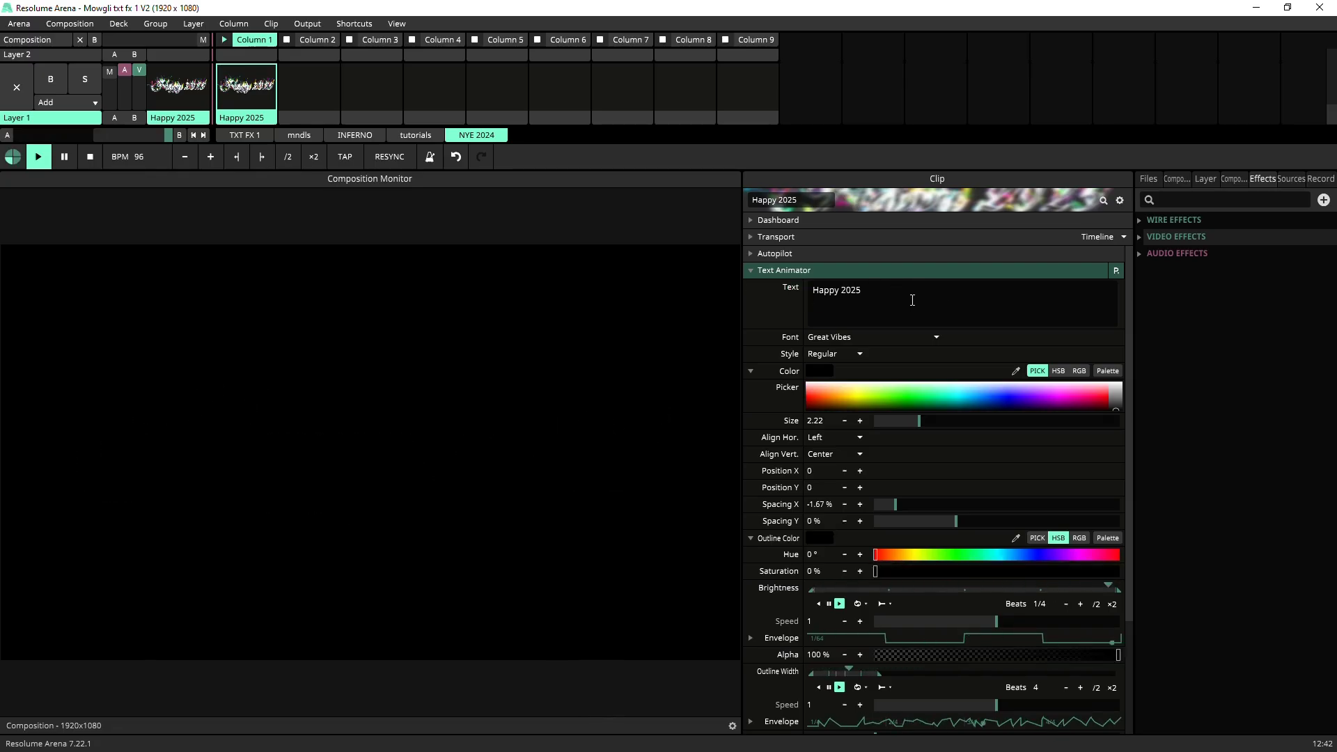
mouse_move(845, 332)
left_mouse_down()
mouse_move(802, 345)
mouse_move(909, 356)
mouse_move(747, 379)
mouse_move(850, 365)
mouse_move(858, 378)
mouse_move(809, 373)
mouse_move(907, 388)
mouse_move(905, 443)
mouse_move(877, 448)
mouse_move(972, 453)
mouse_move(962, 458)
left_mouse_up()
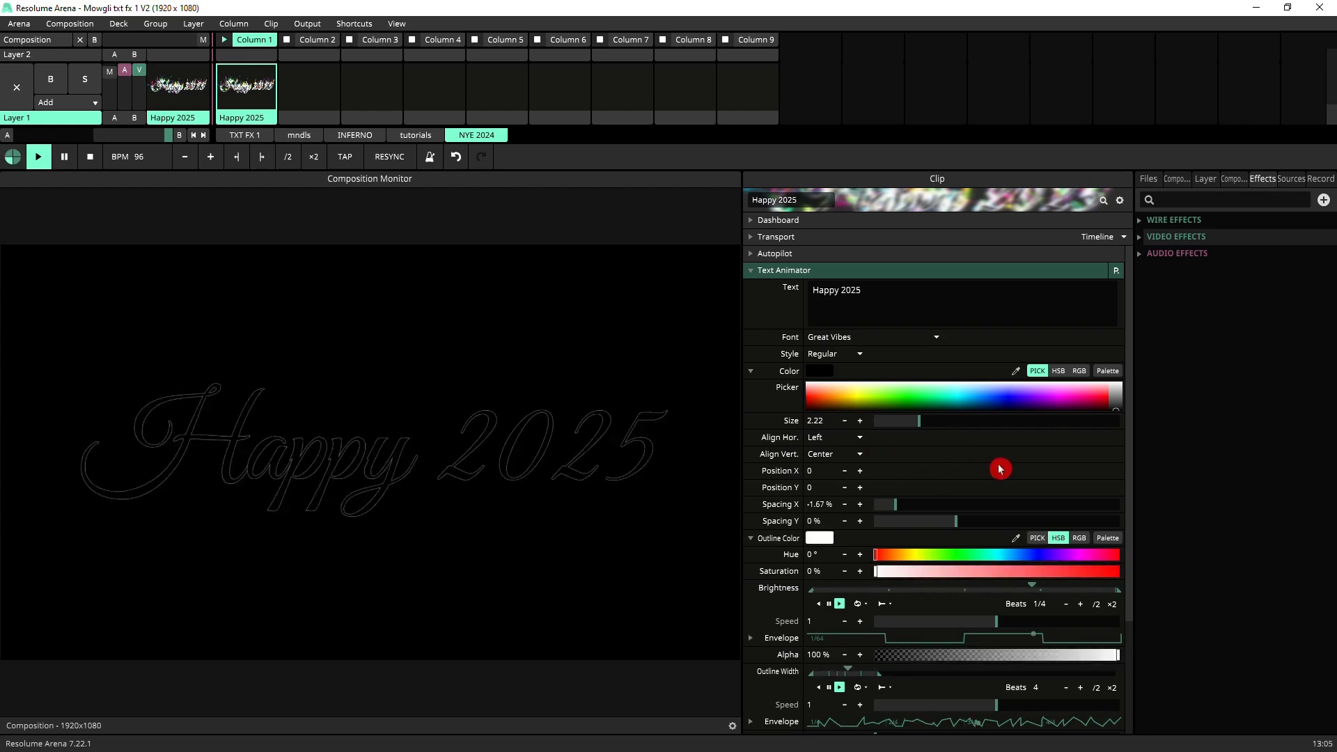
scroll(905, 467, "down", 2)
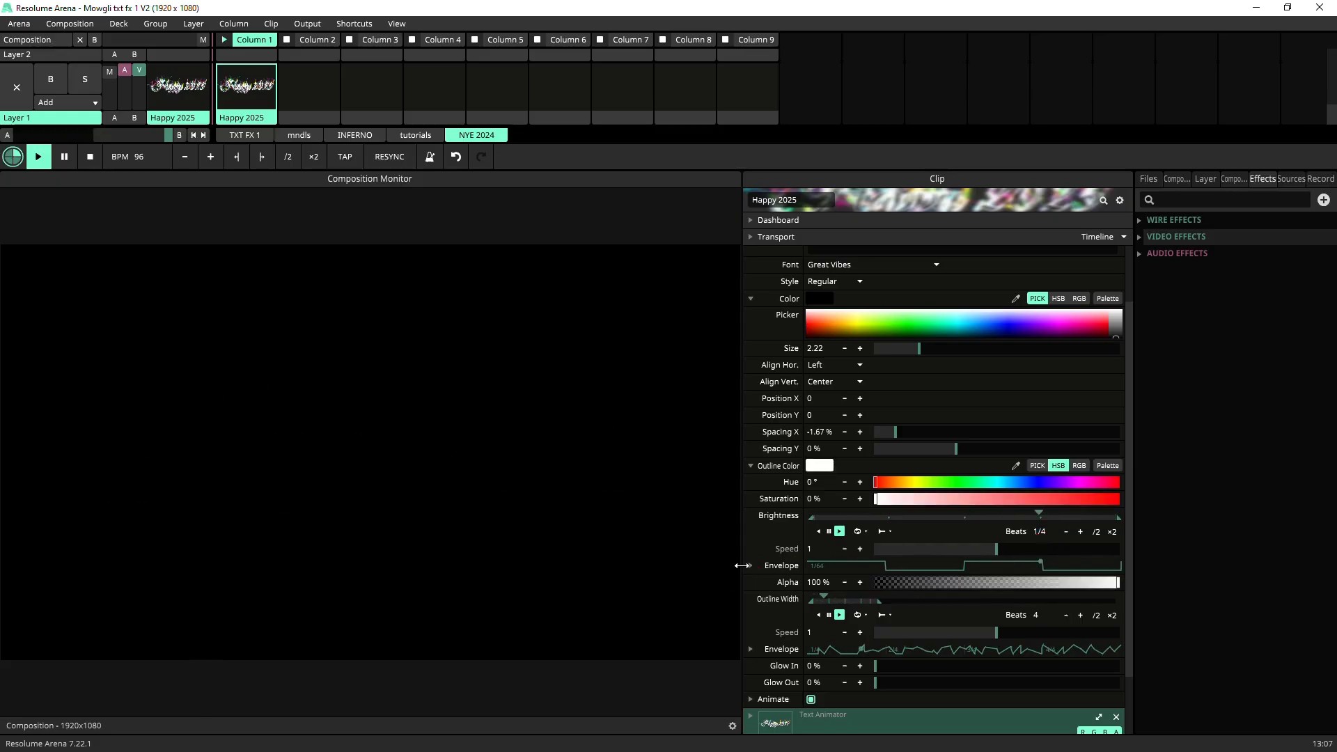
- Expand the outline Brightness Envelope graph and browse its presets without choosing one
left_click(751, 565)
scroll(871, 487, "down", 1)
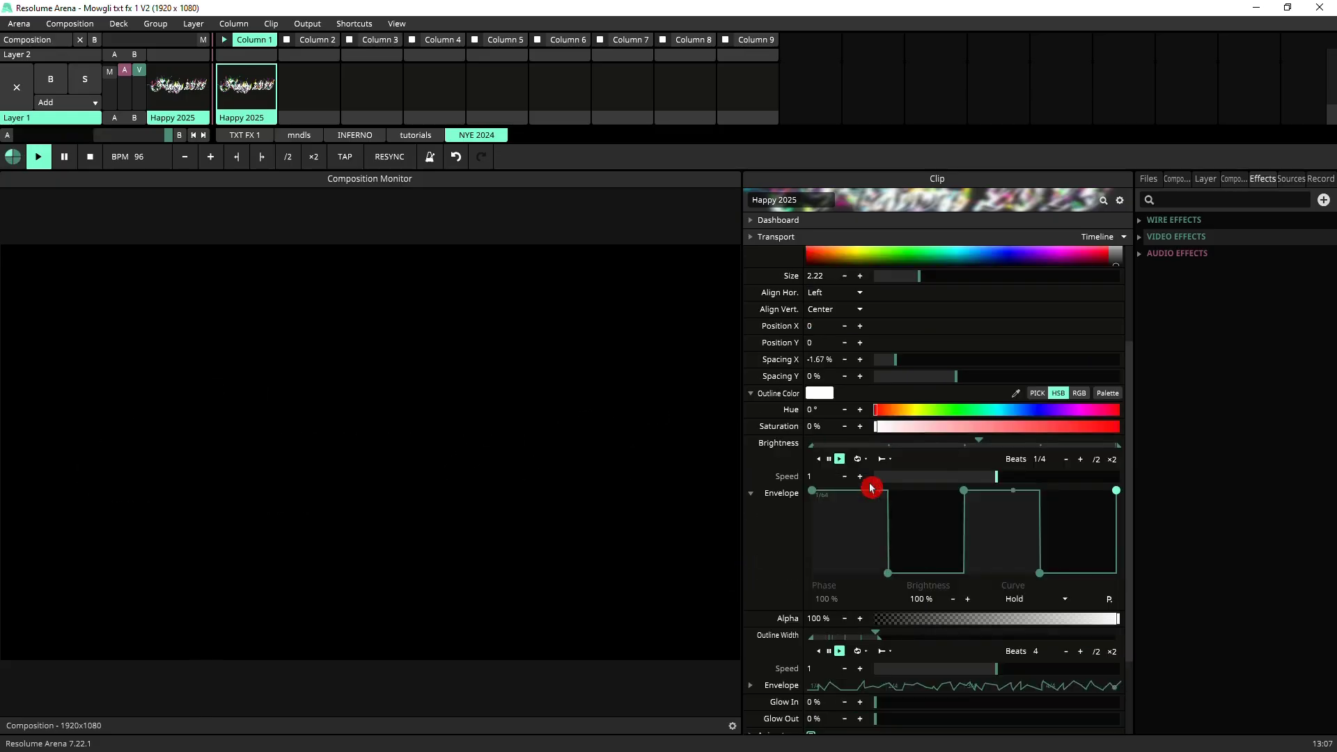
left_click(1109, 600)
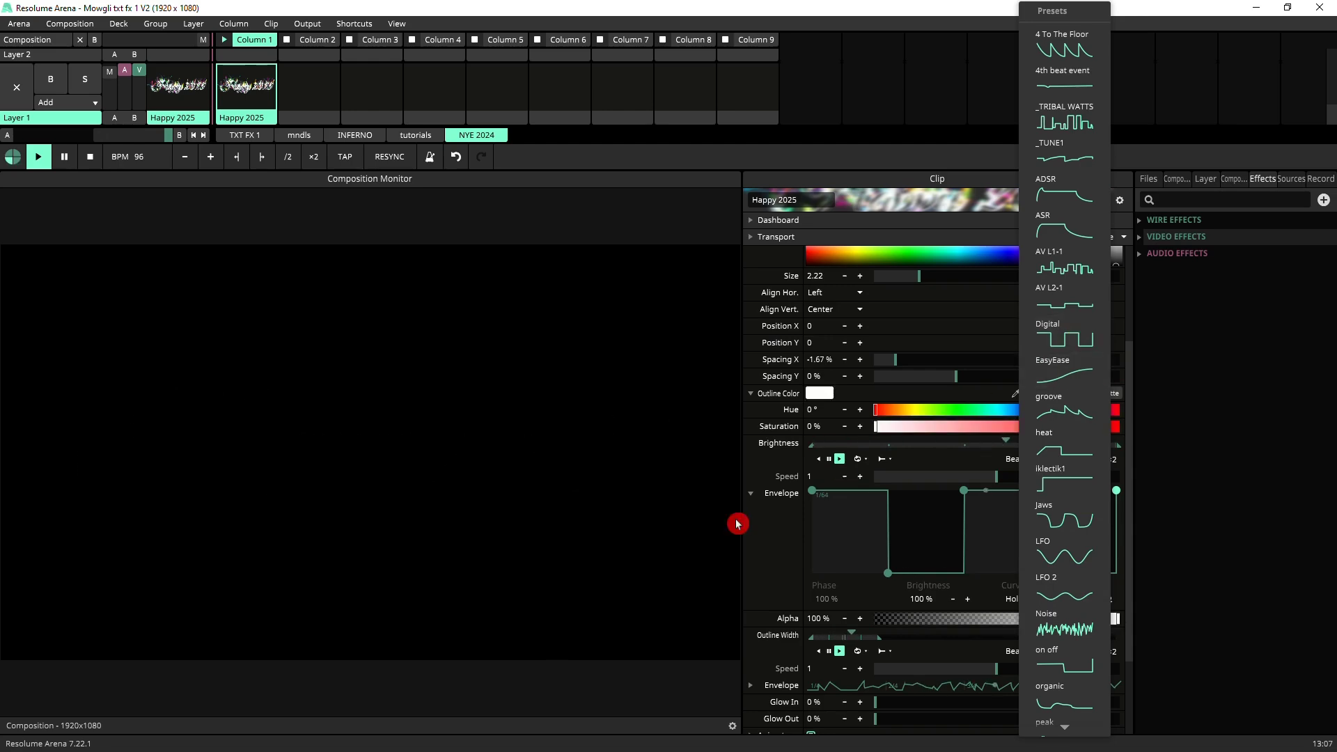
left_click(787, 538)
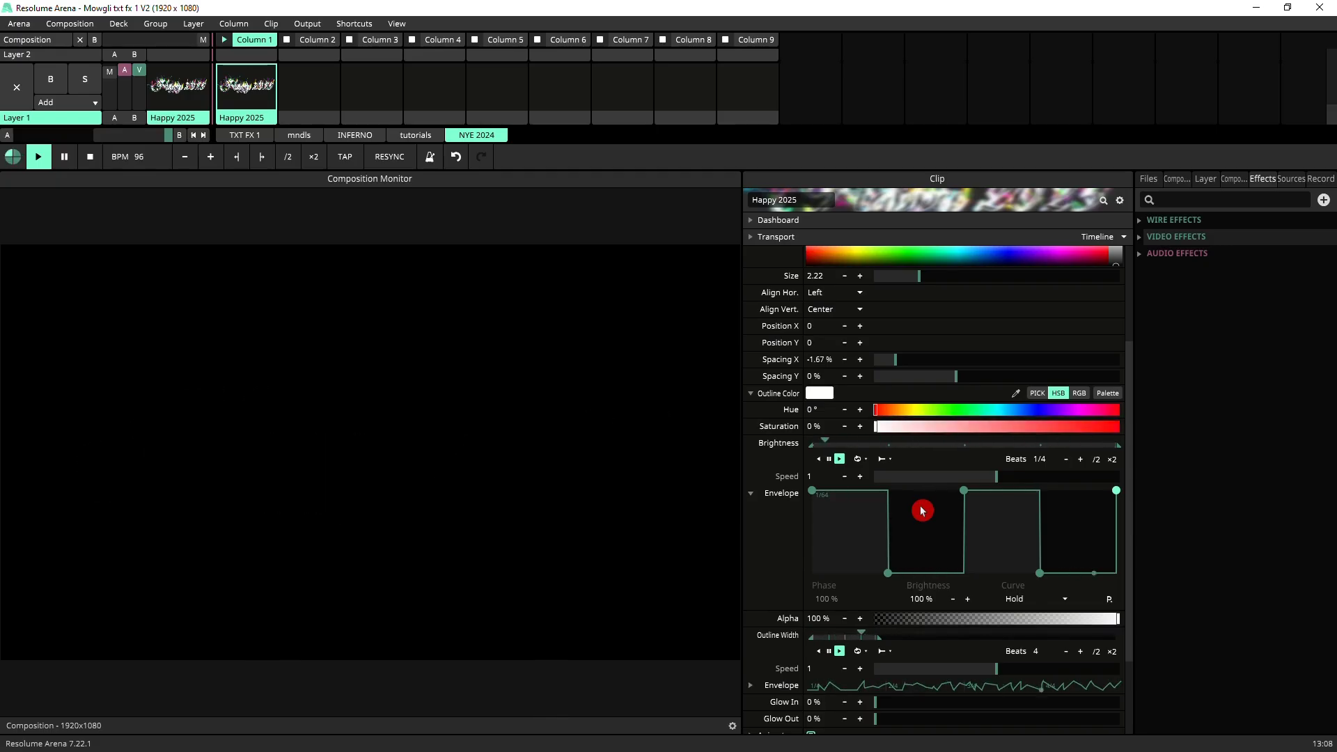
scroll(936, 473, "down", 2)
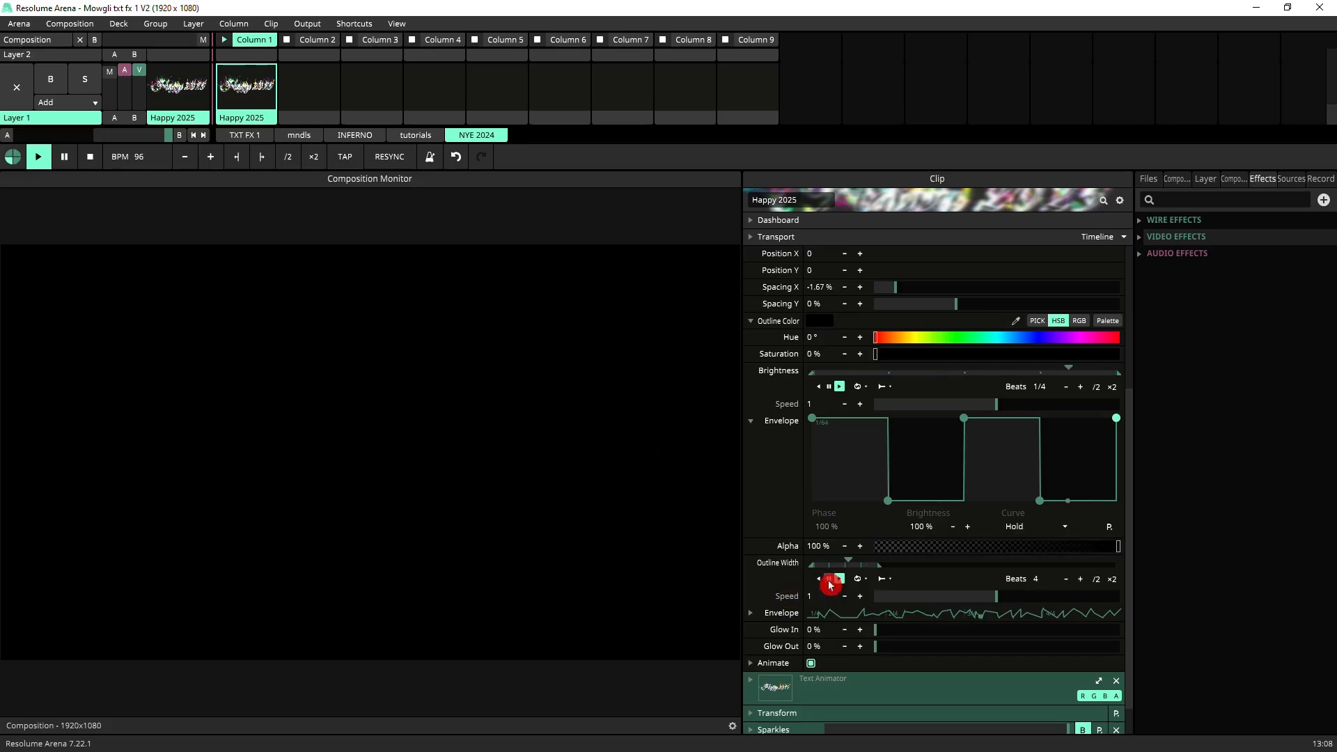
- Expand the Outline Width envelope and uncheck the text's Animate option
left_click(750, 614)
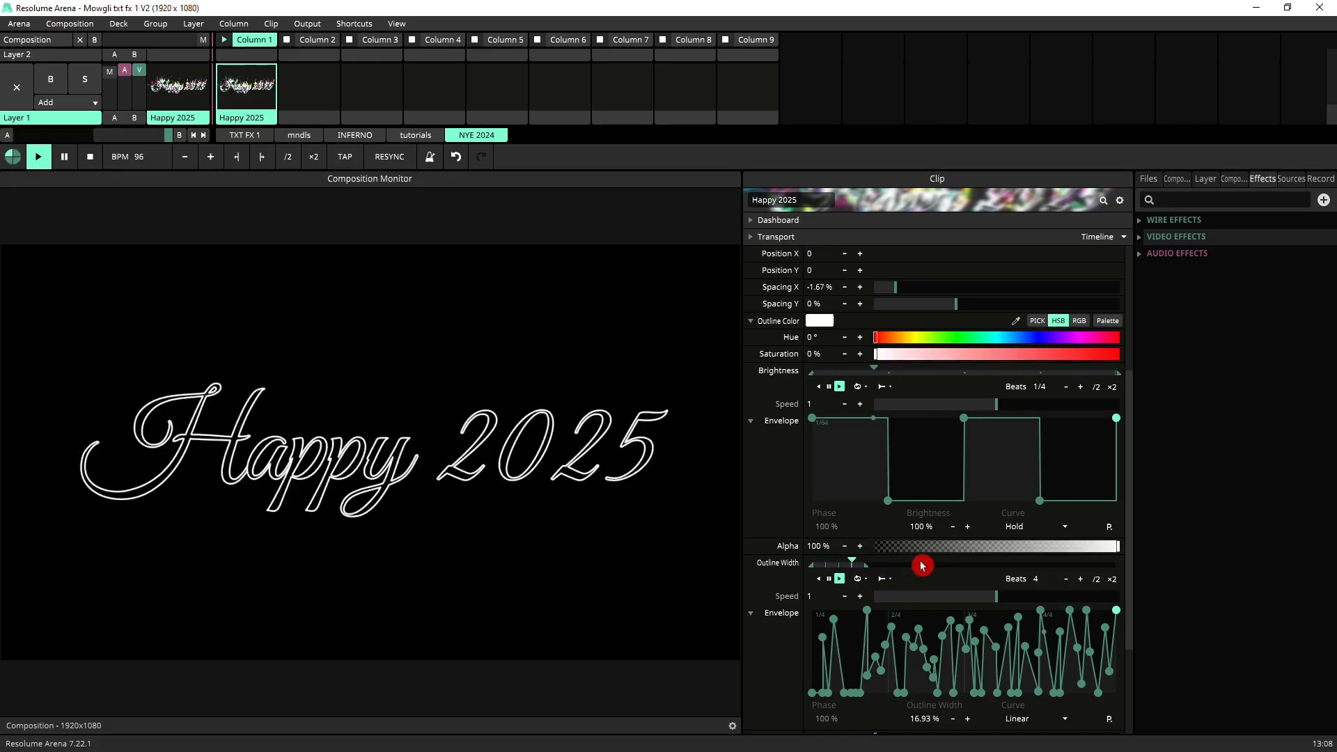
scroll(963, 535, "down", 3)
scroll(963, 535, "down", 1)
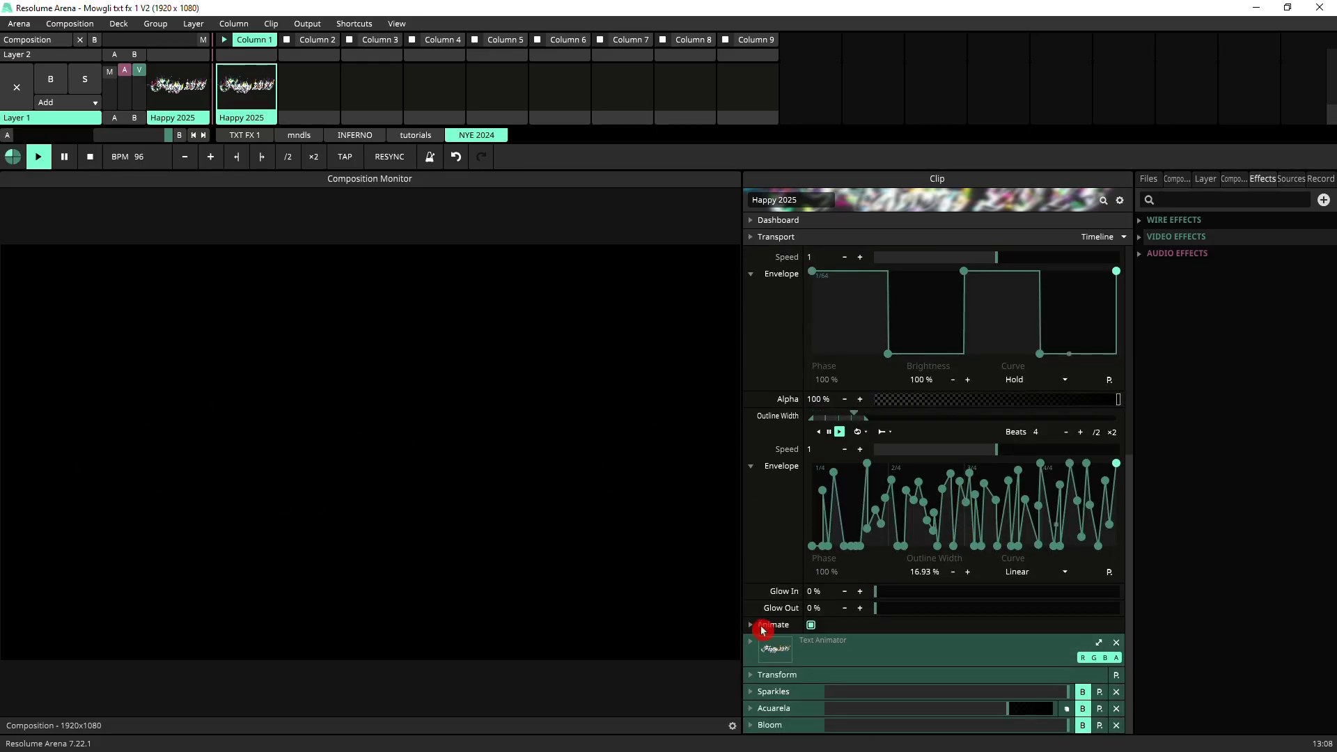
left_click(812, 629)
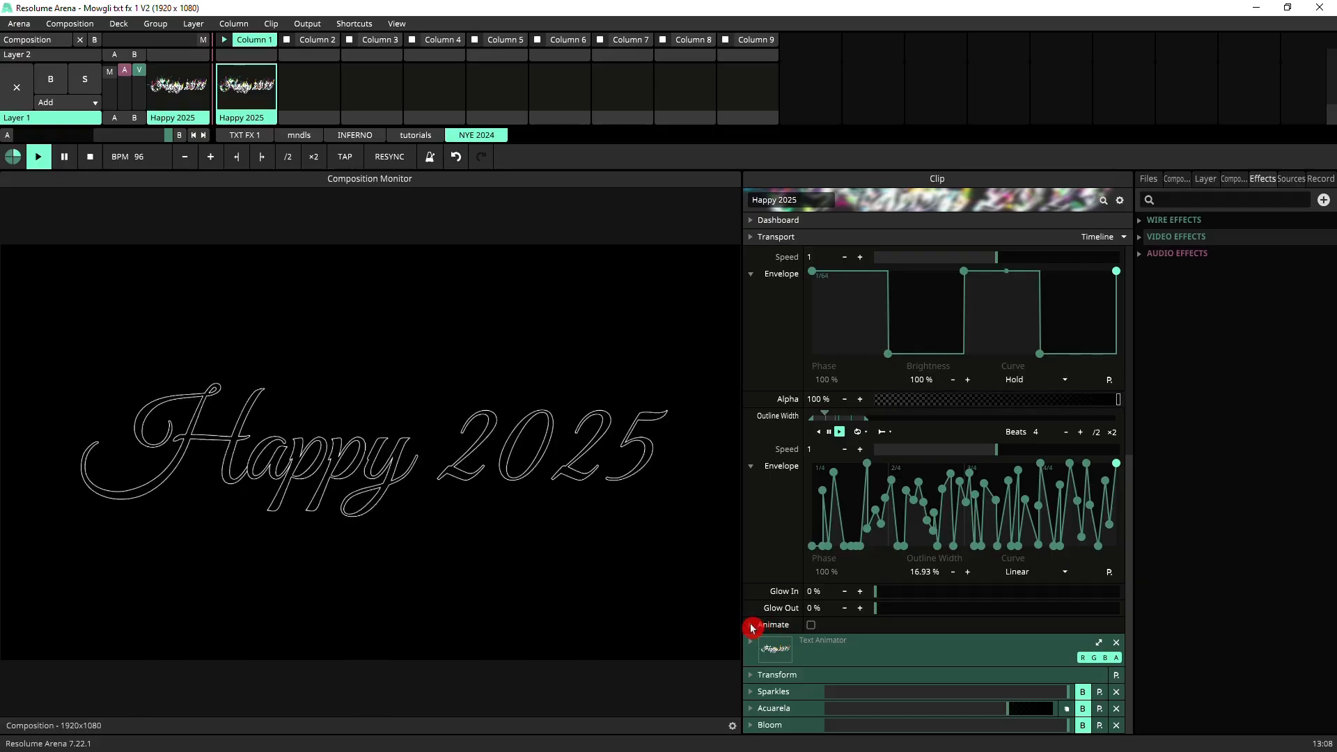
- Expand the Animate settings and restart the Happy 2025 clip to preview it
left_click(778, 627)
scroll(863, 572, "down", 3)
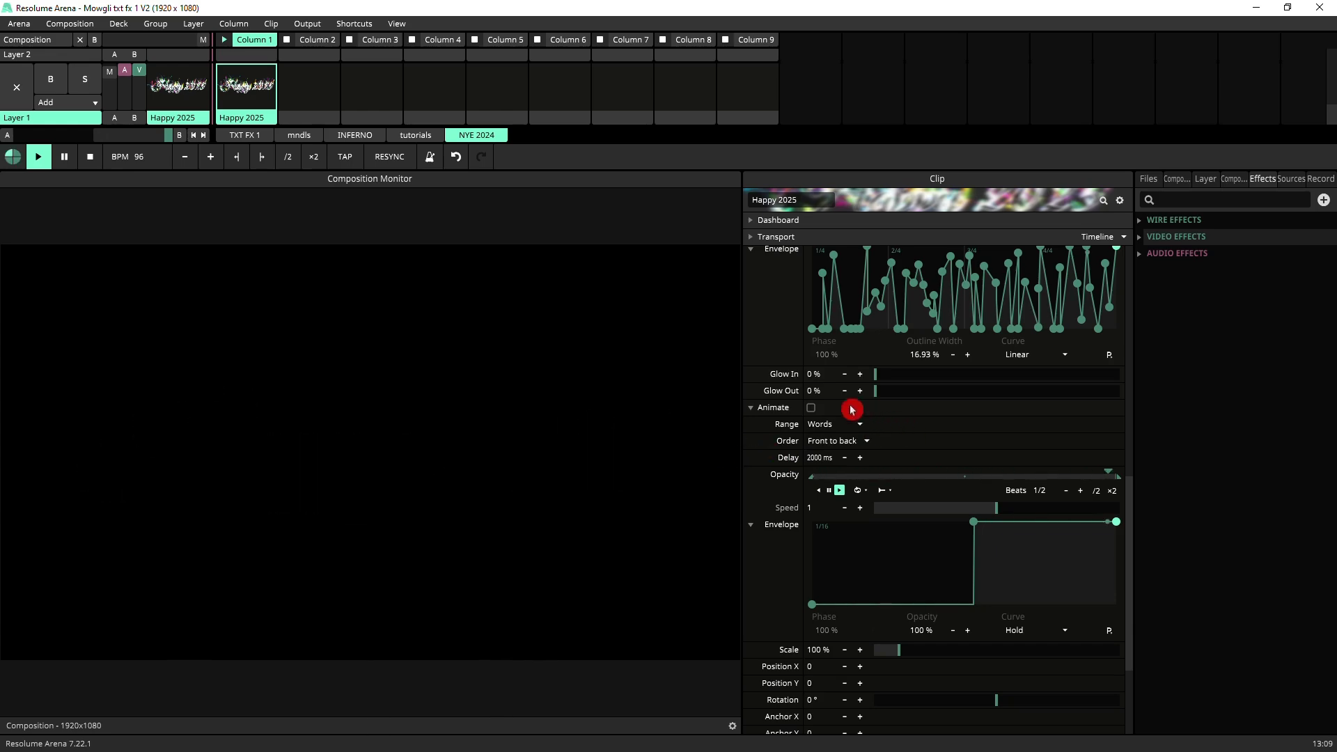
left_click(317, 90)
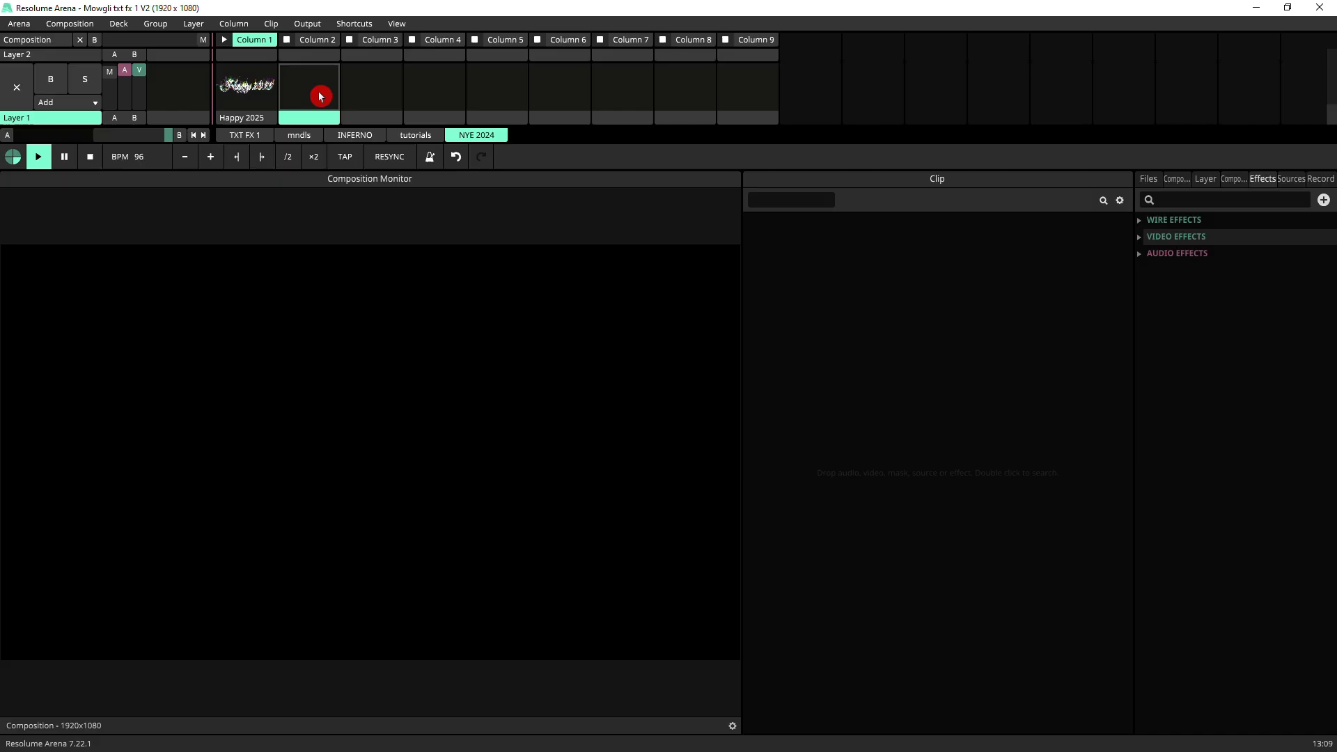
left_click(249, 84)
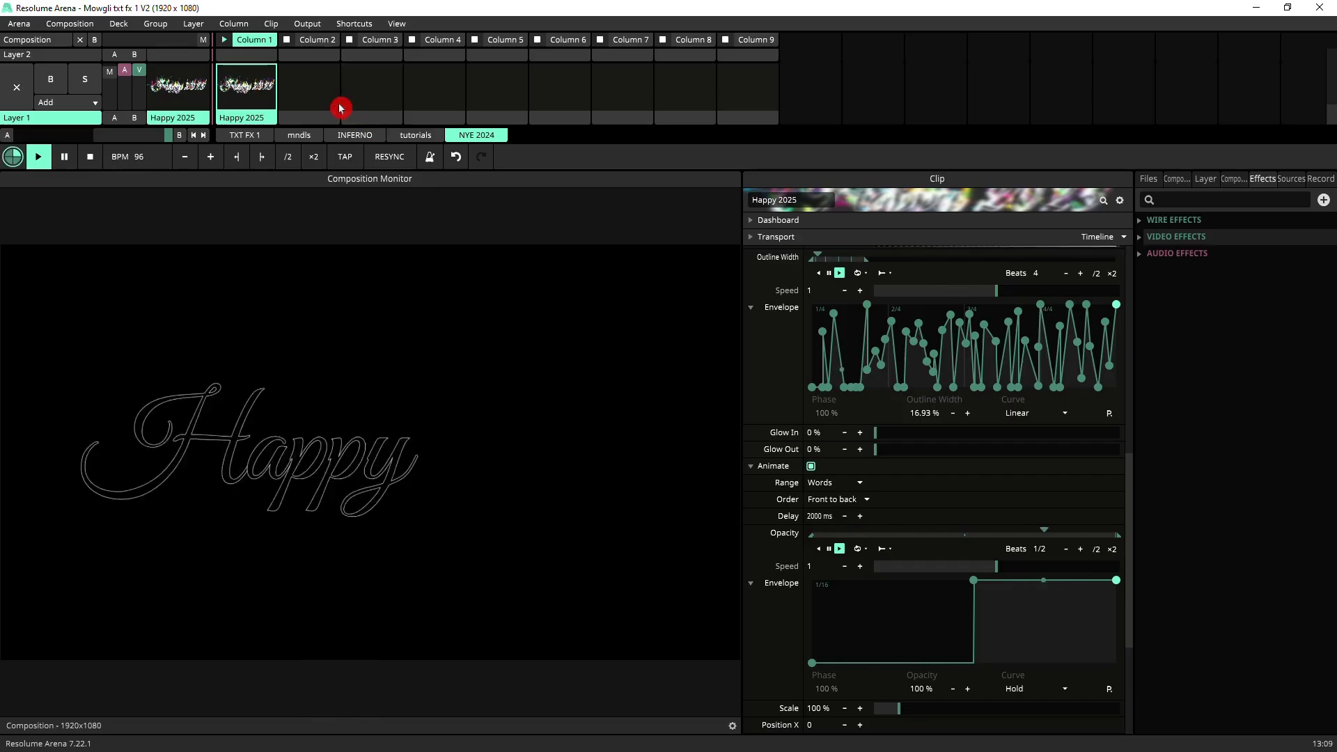
left_click(341, 108)
left_click(250, 89)
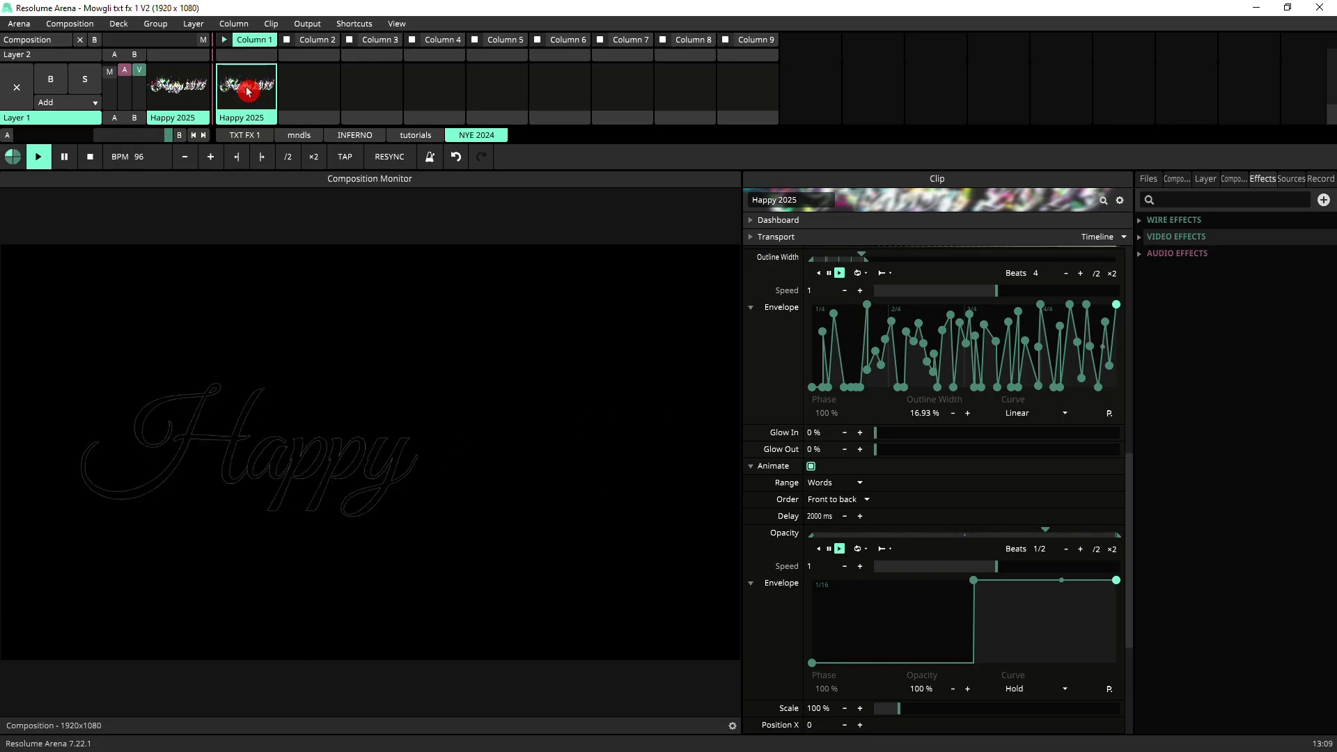
- Review the Great Vibes font, 2.22 size and outline brightness envelope settings
left_click(1126, 352)
scroll(922, 538, "down", 2)
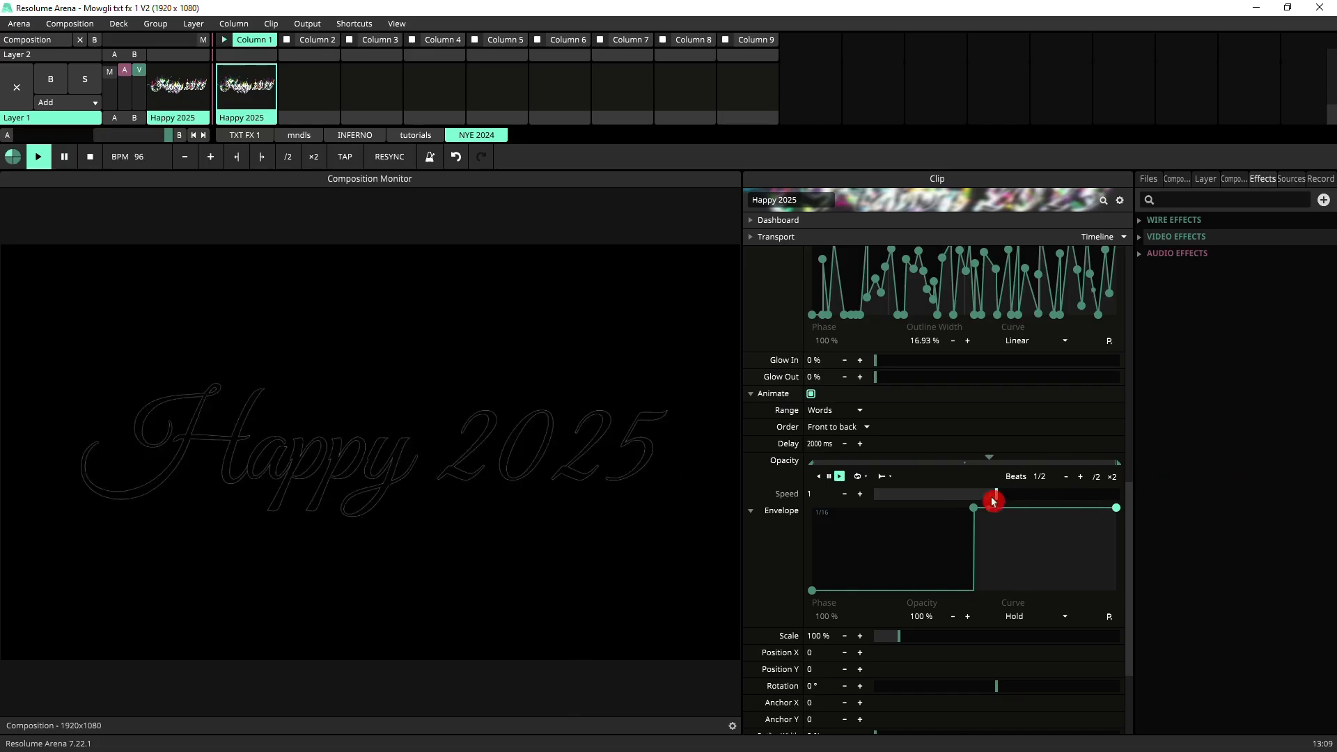
scroll(937, 507, "down", 3)
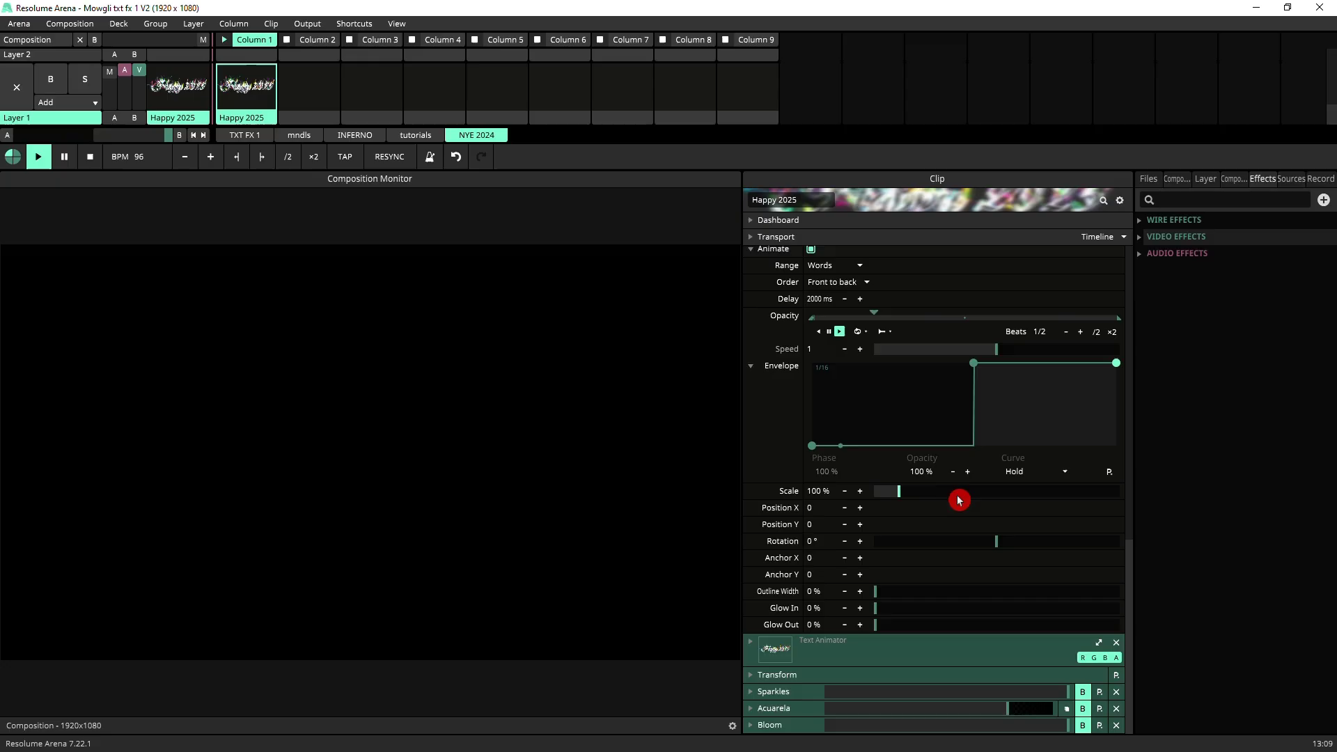
scroll(961, 498, "up", 3)
scroll(960, 499, "up", 4)
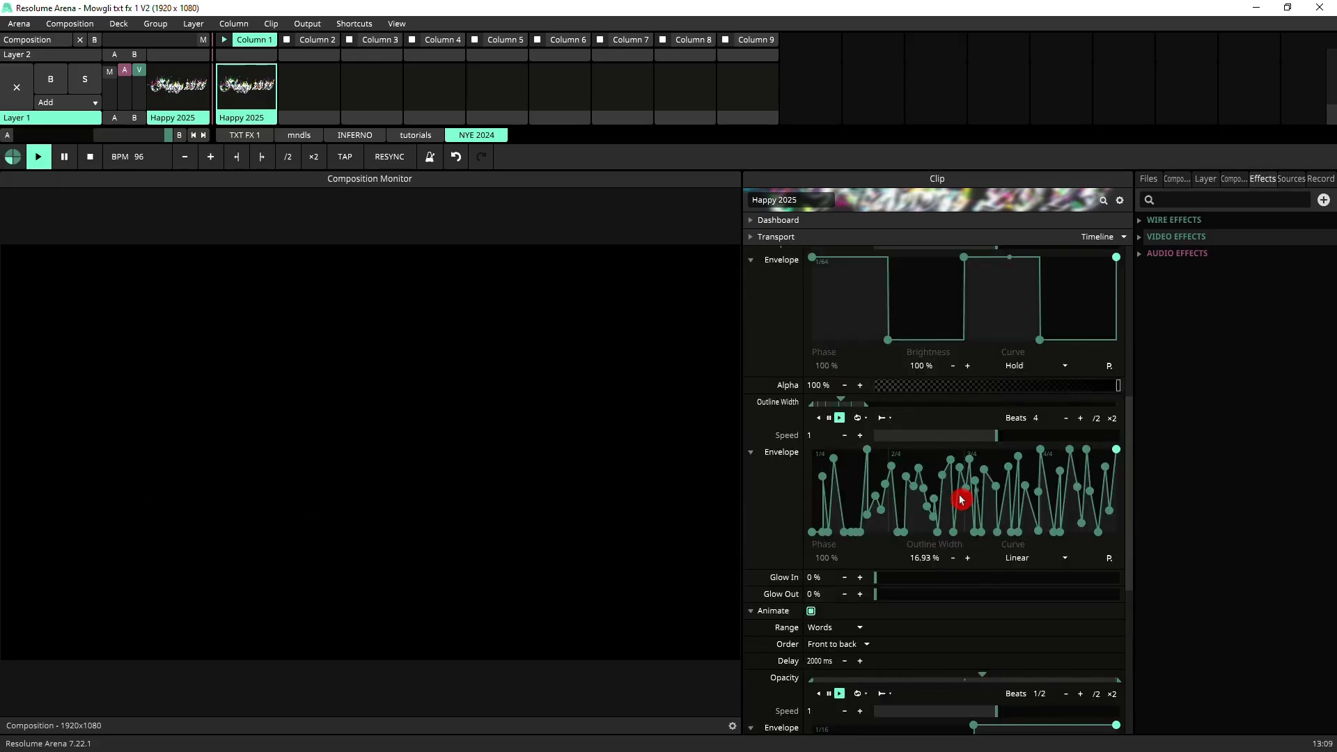
scroll(988, 507, "up", 5)
scroll(994, 509, "up", 3)
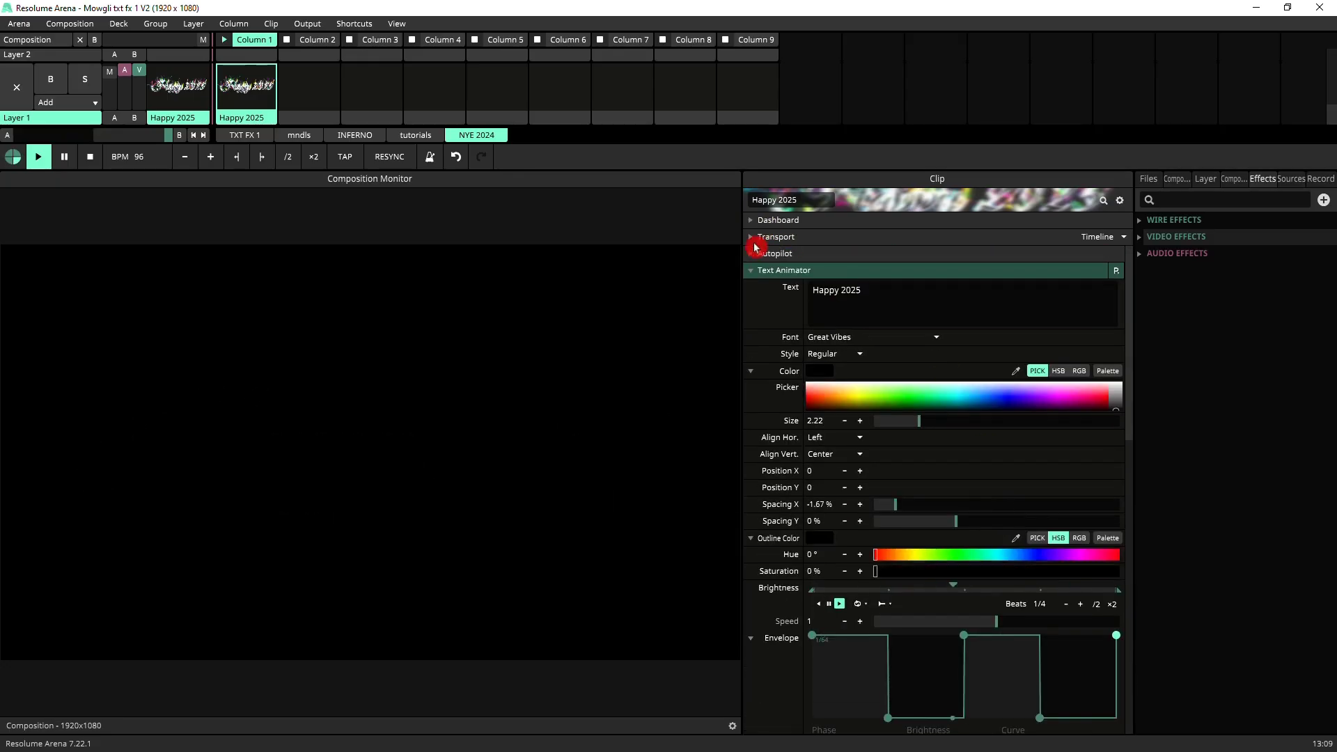
- Collapse Text Animator and un-bypass the Bloom effect
left_click(752, 271)
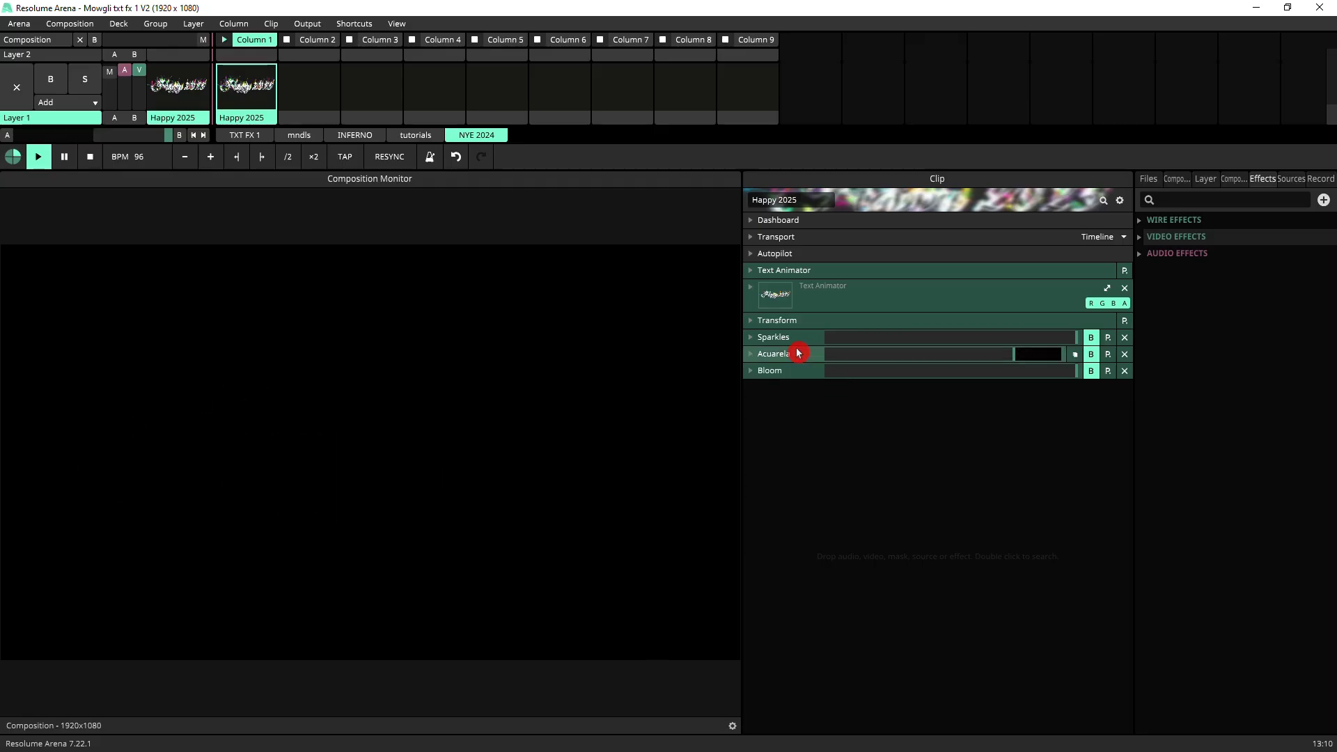
left_click(1091, 373)
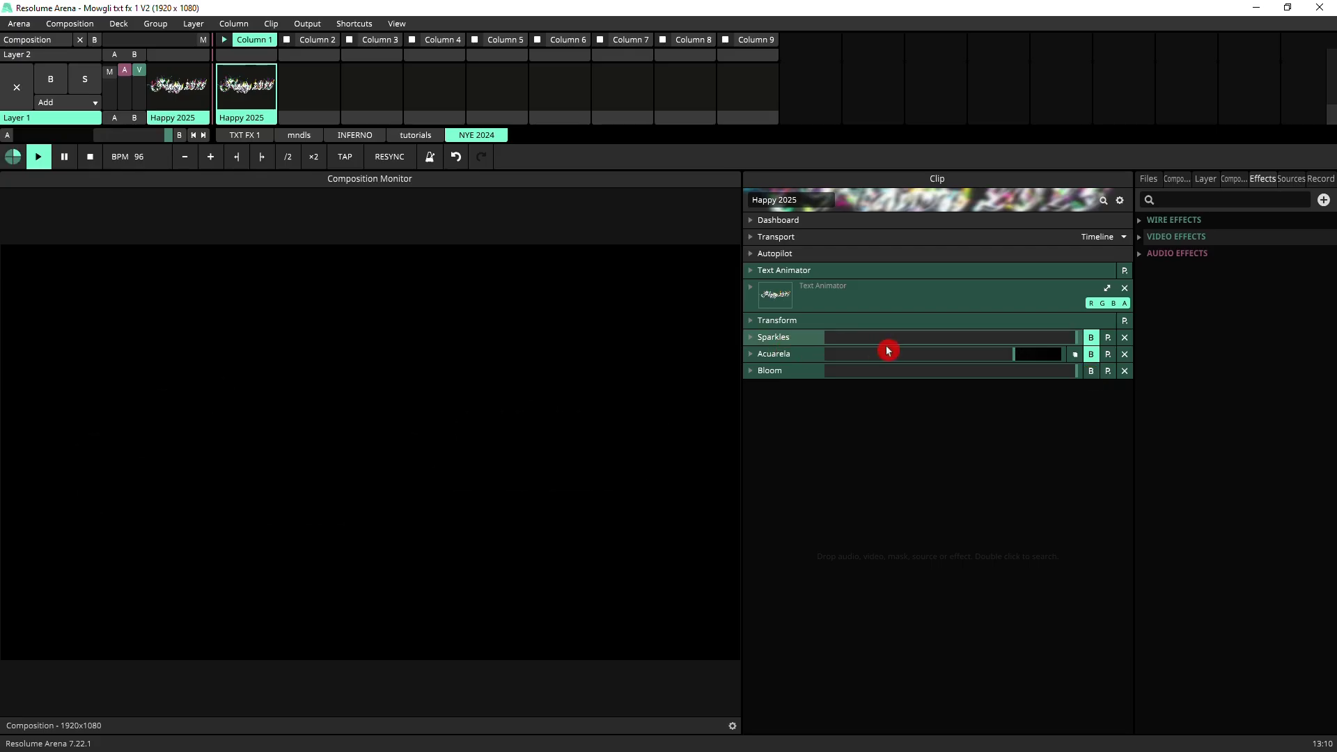
- Enable Sparkles, reset its first colour speed to 1 and raise Amount to 10
left_click(753, 339)
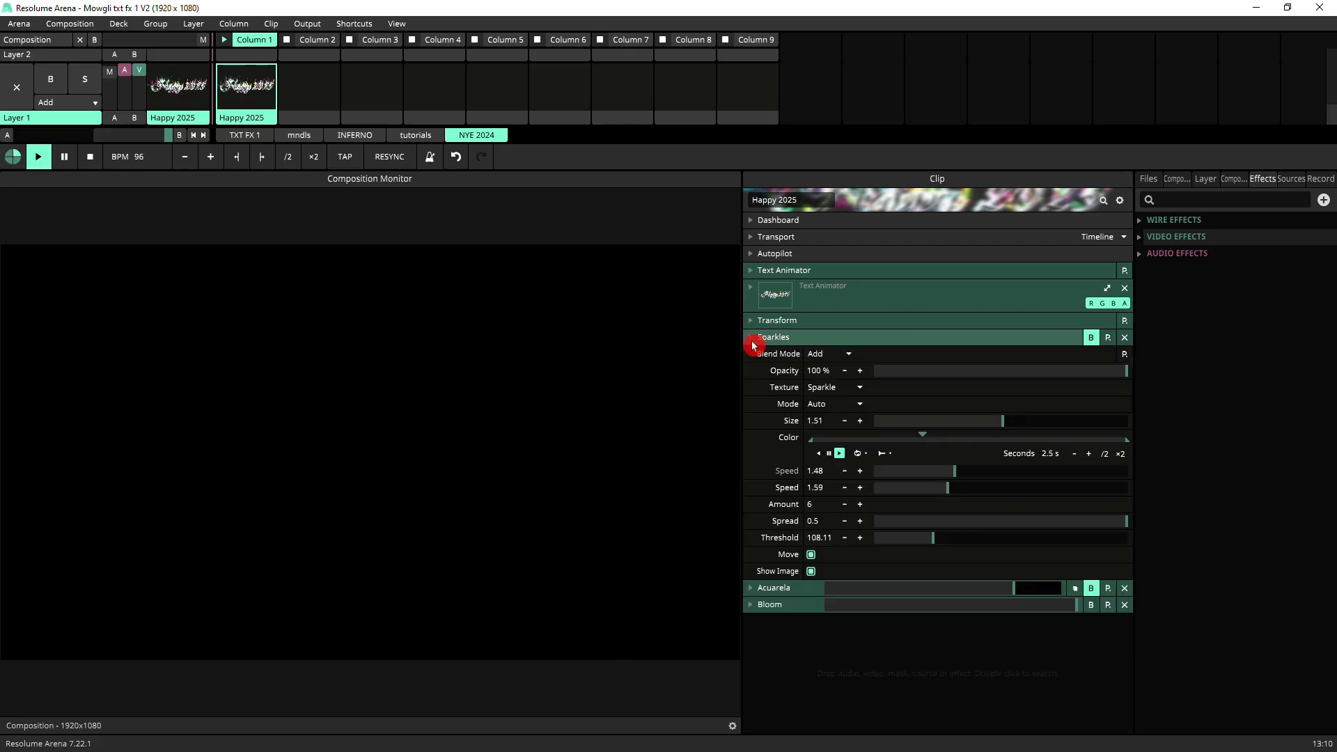
left_click(1091, 337)
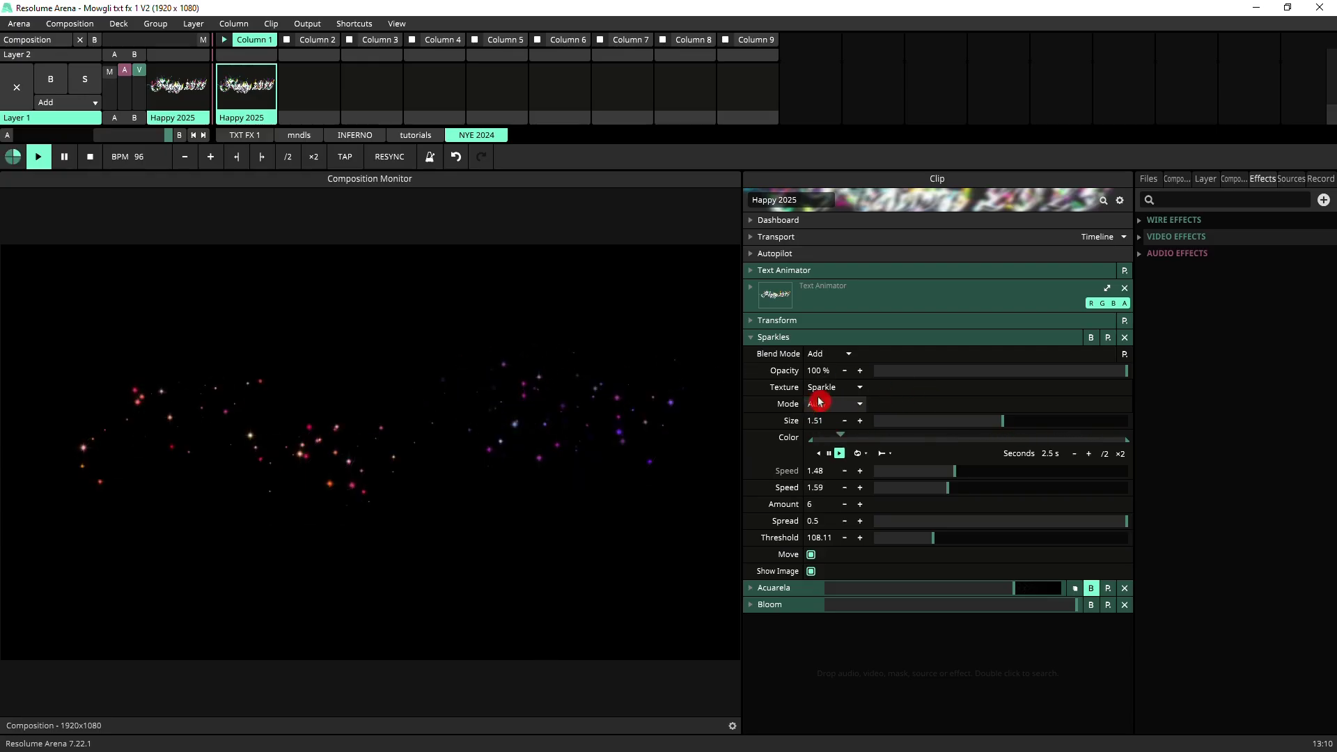
left_click(848, 388)
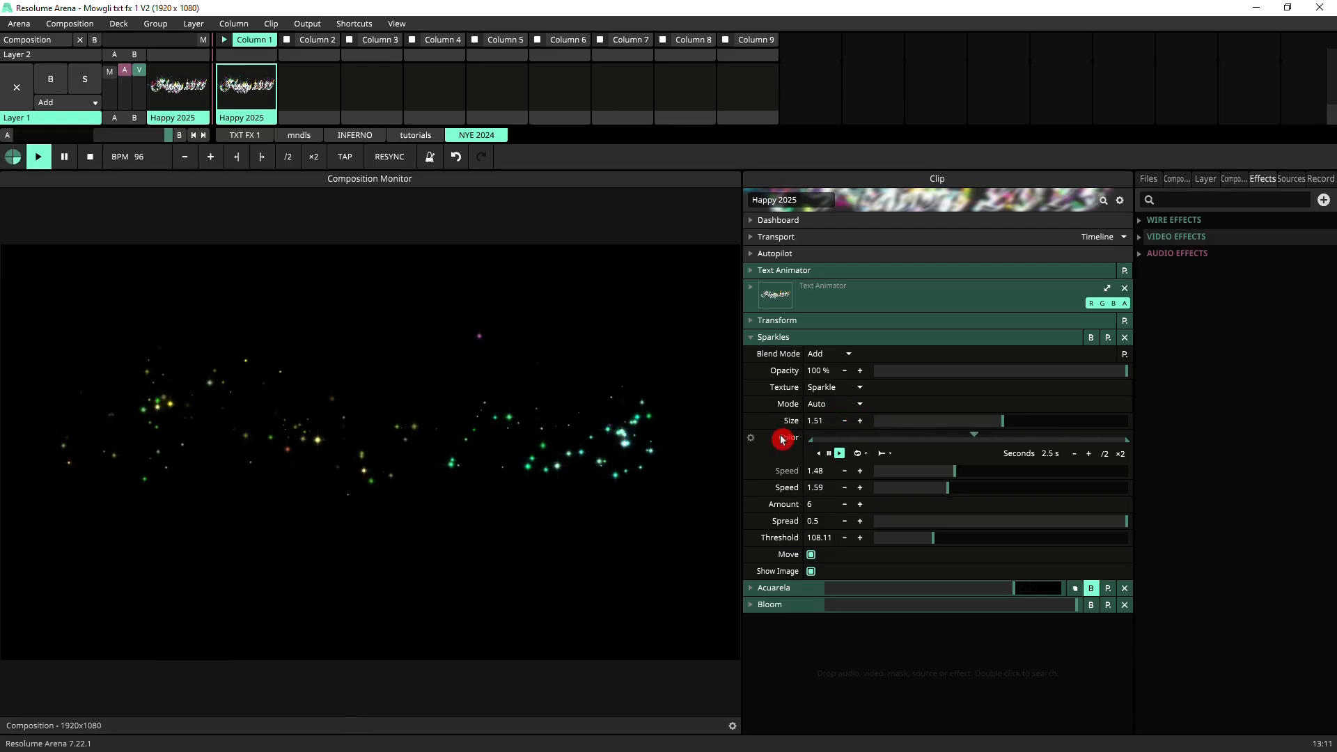
left_click(841, 453)
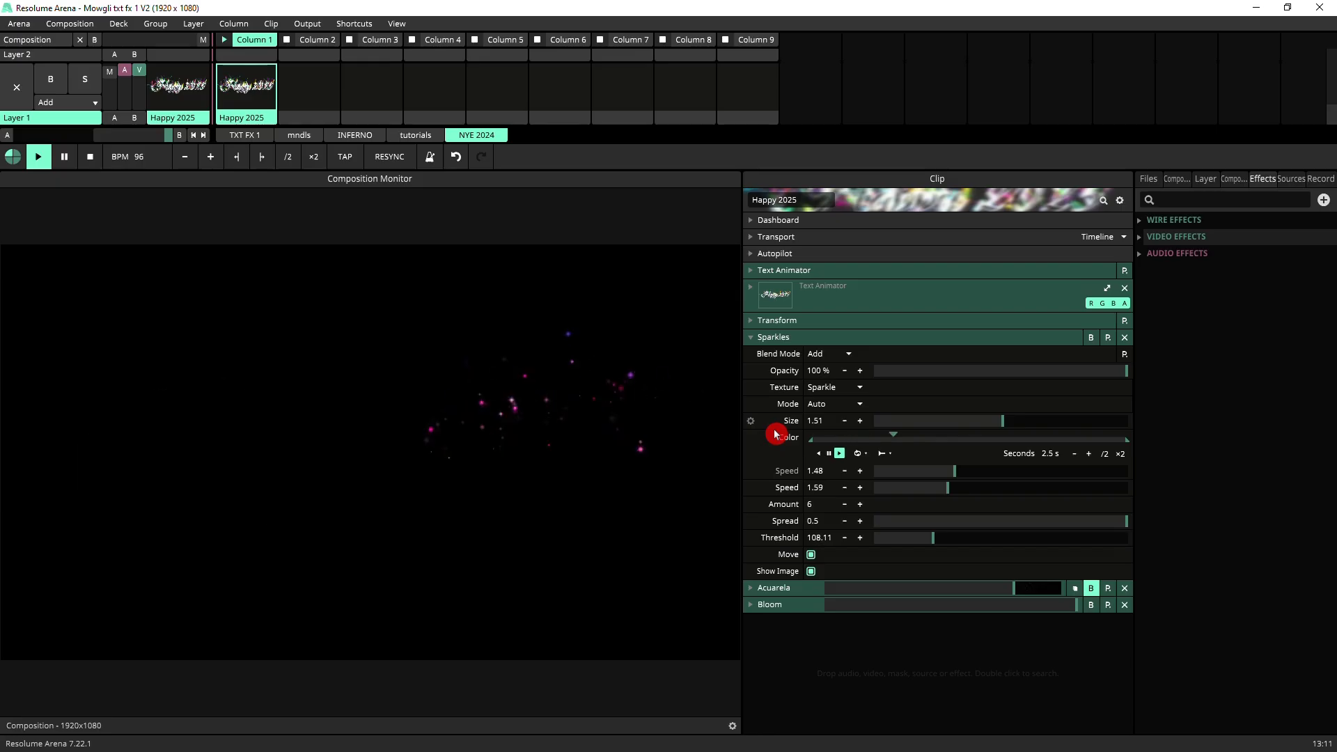
double_click(793, 470)
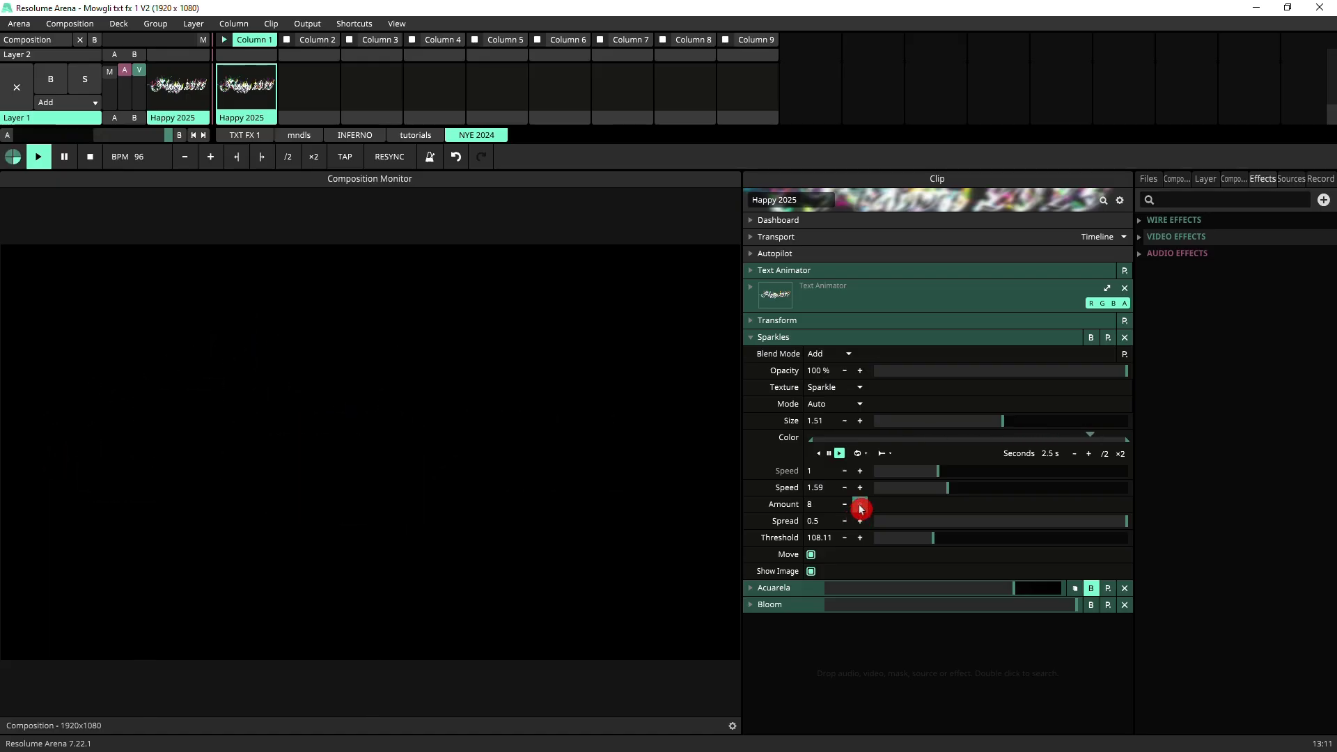
left_click(860, 507)
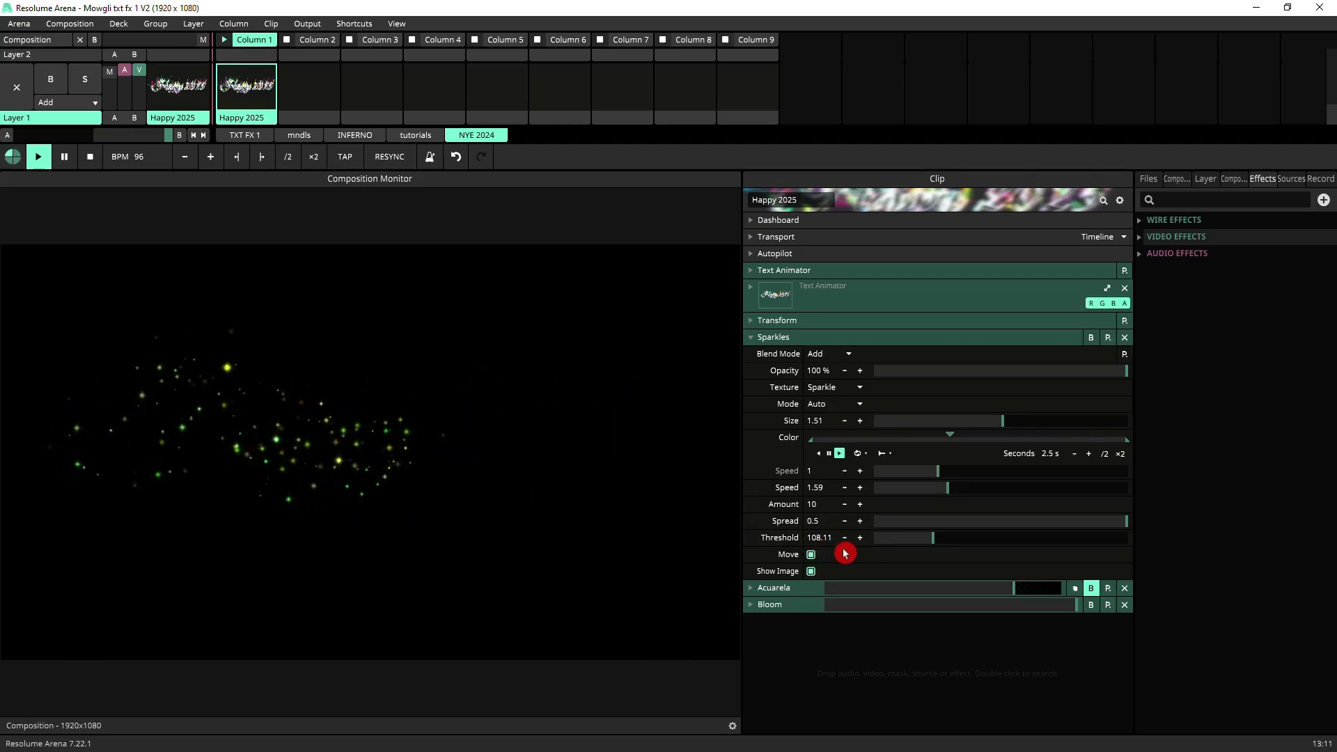
left_click(811, 571)
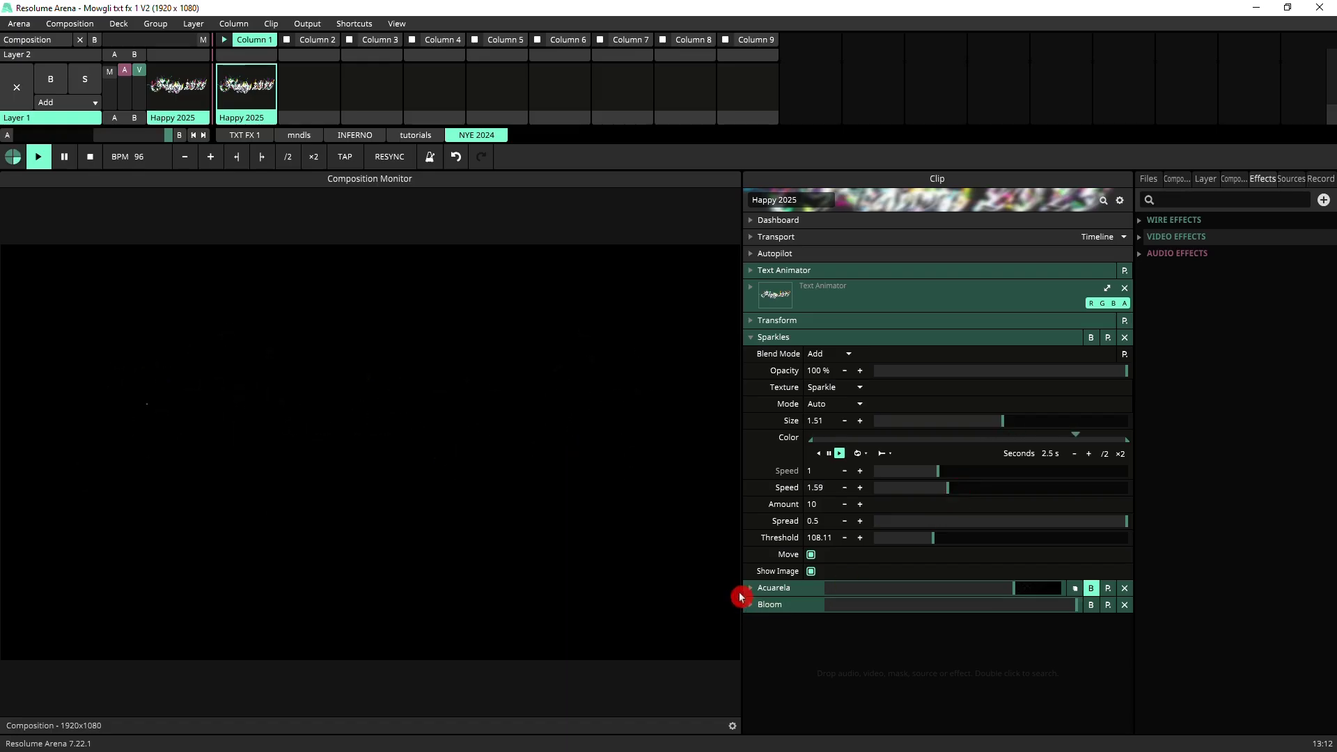
- Enable the Acuarela effect in place of Sparkles and set its Gain to 0.06
left_click(772, 338)
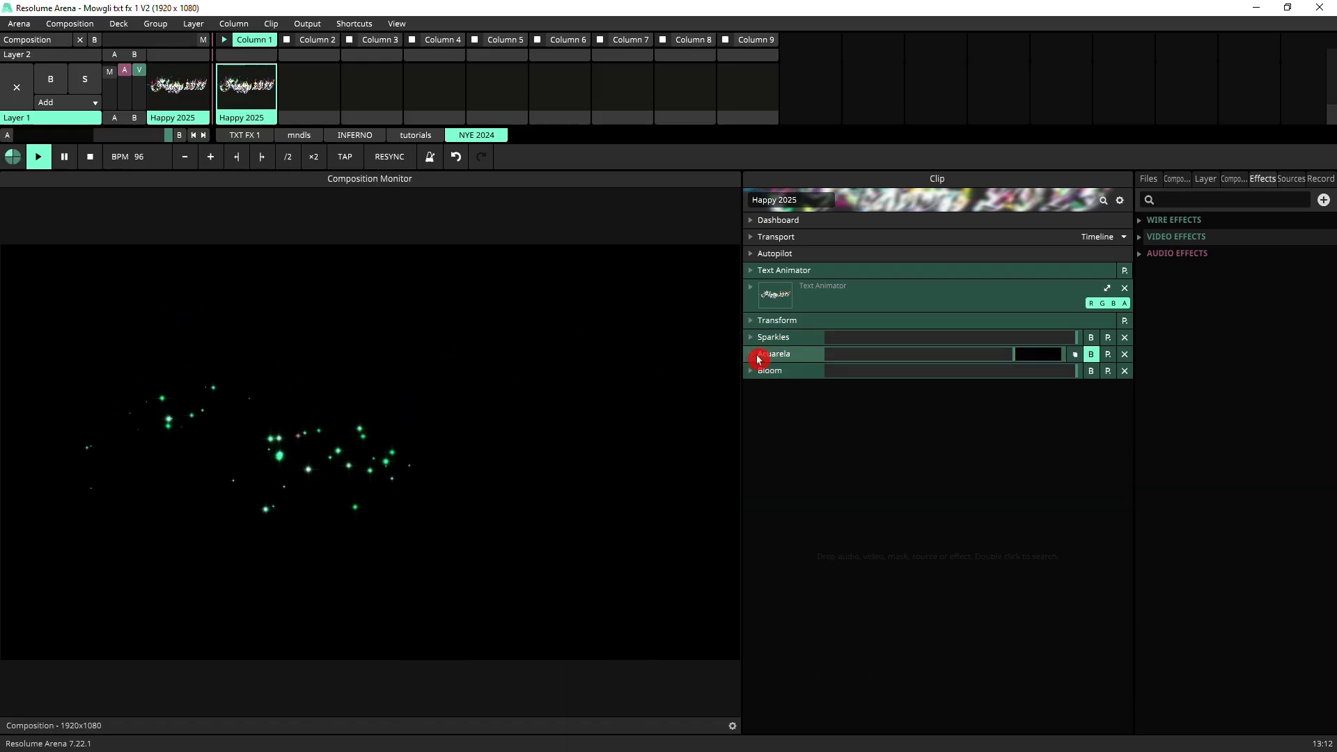
left_click(758, 359)
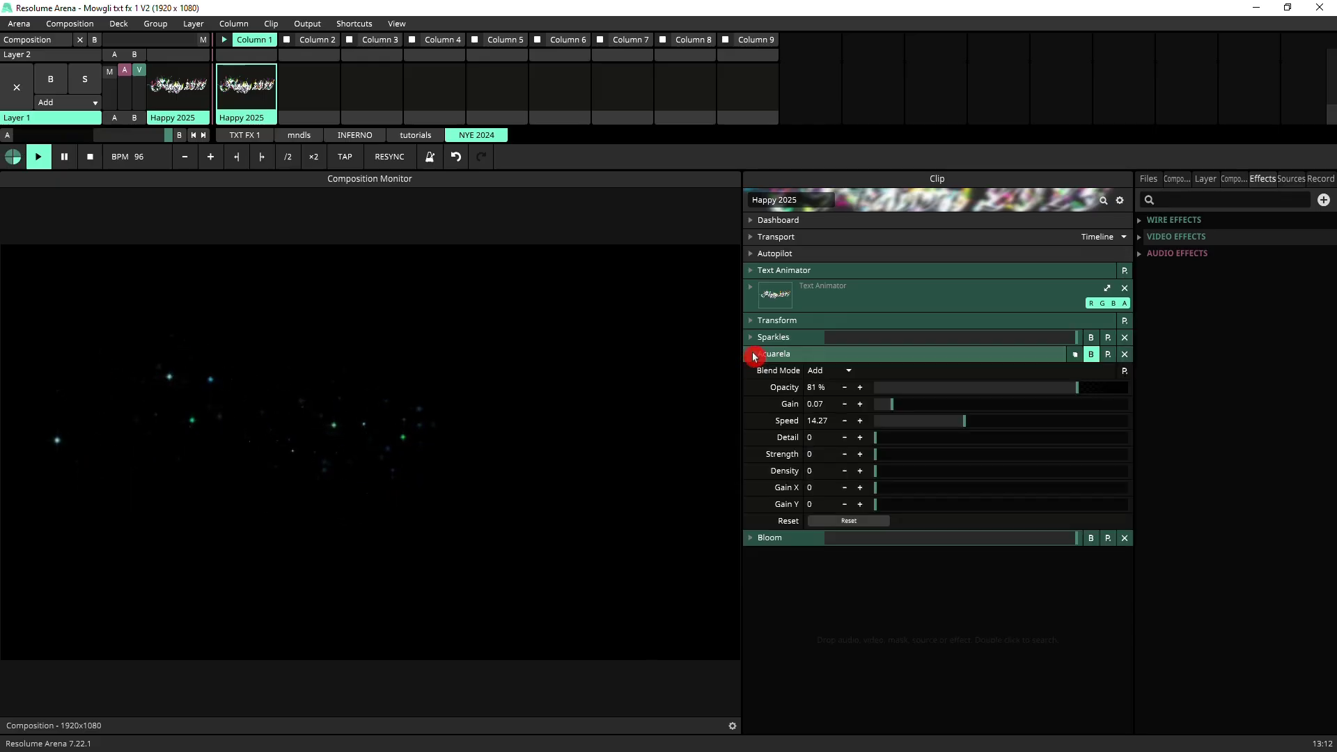
left_click(1089, 359)
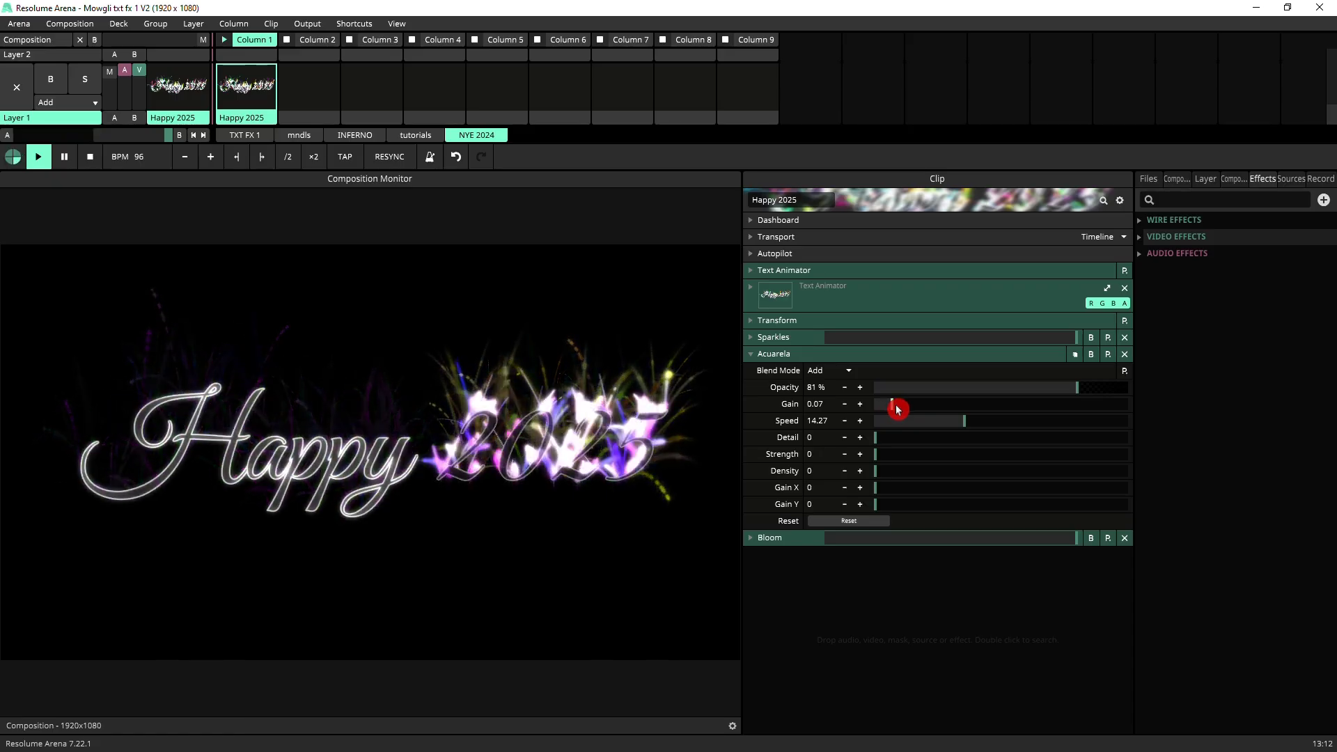
left_click_drag(897, 409, 1180, 403)
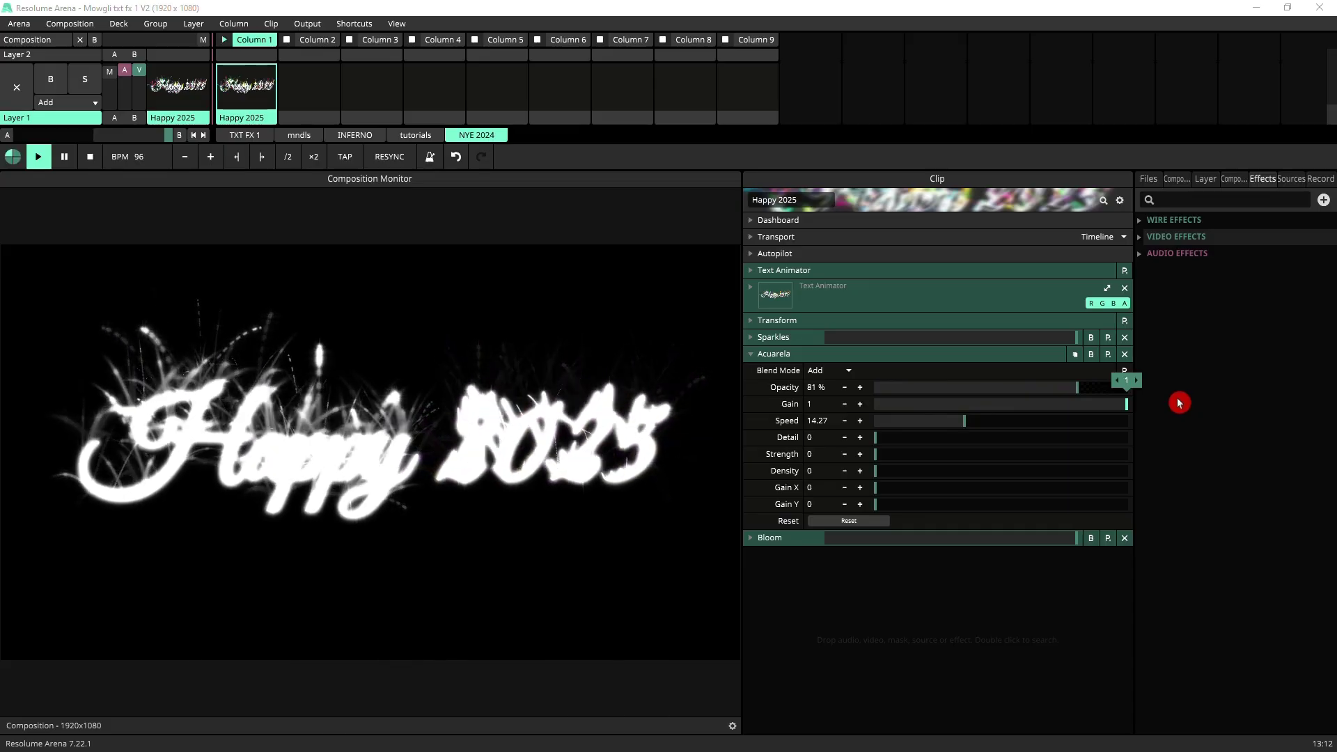
left_click_drag(1179, 403, 896, 413)
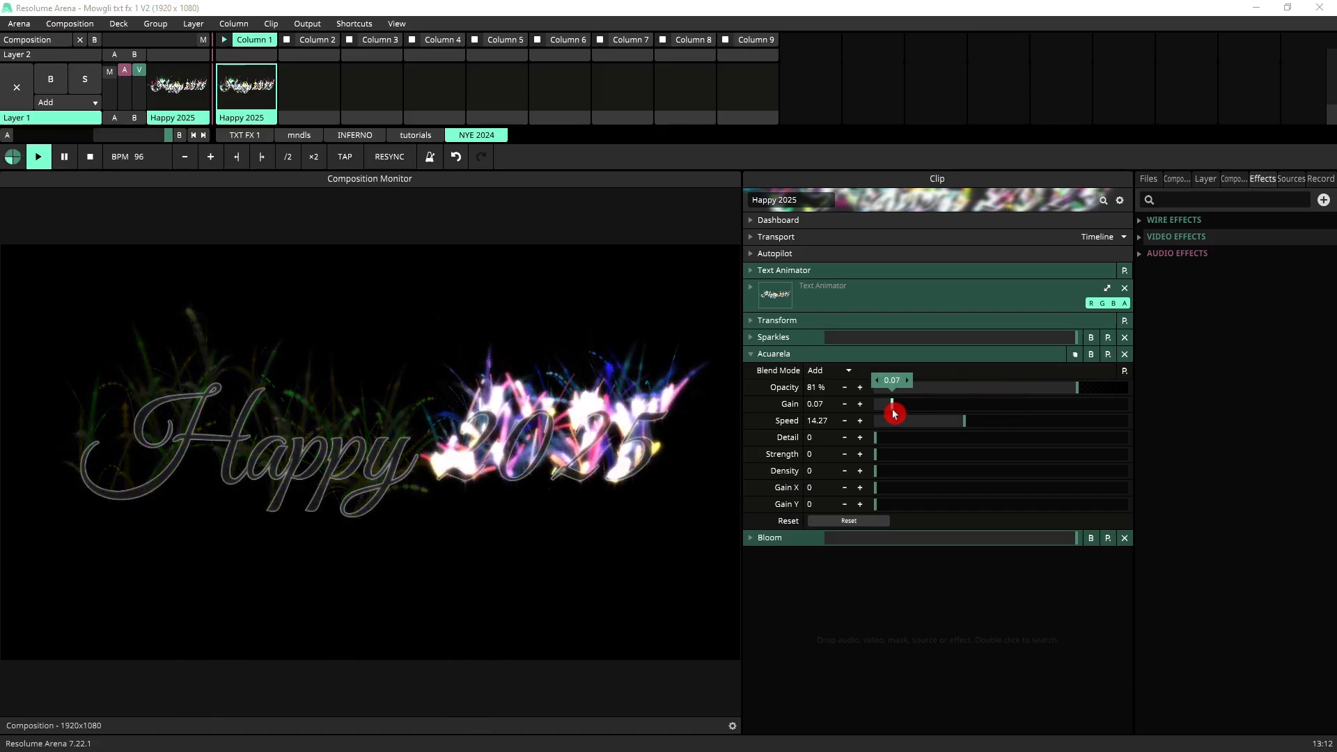
left_click_drag(892, 414, 892, 415)
- Set the Sparkles Amount to 15 after trying 40, then clear the playing clip
left_click(751, 338)
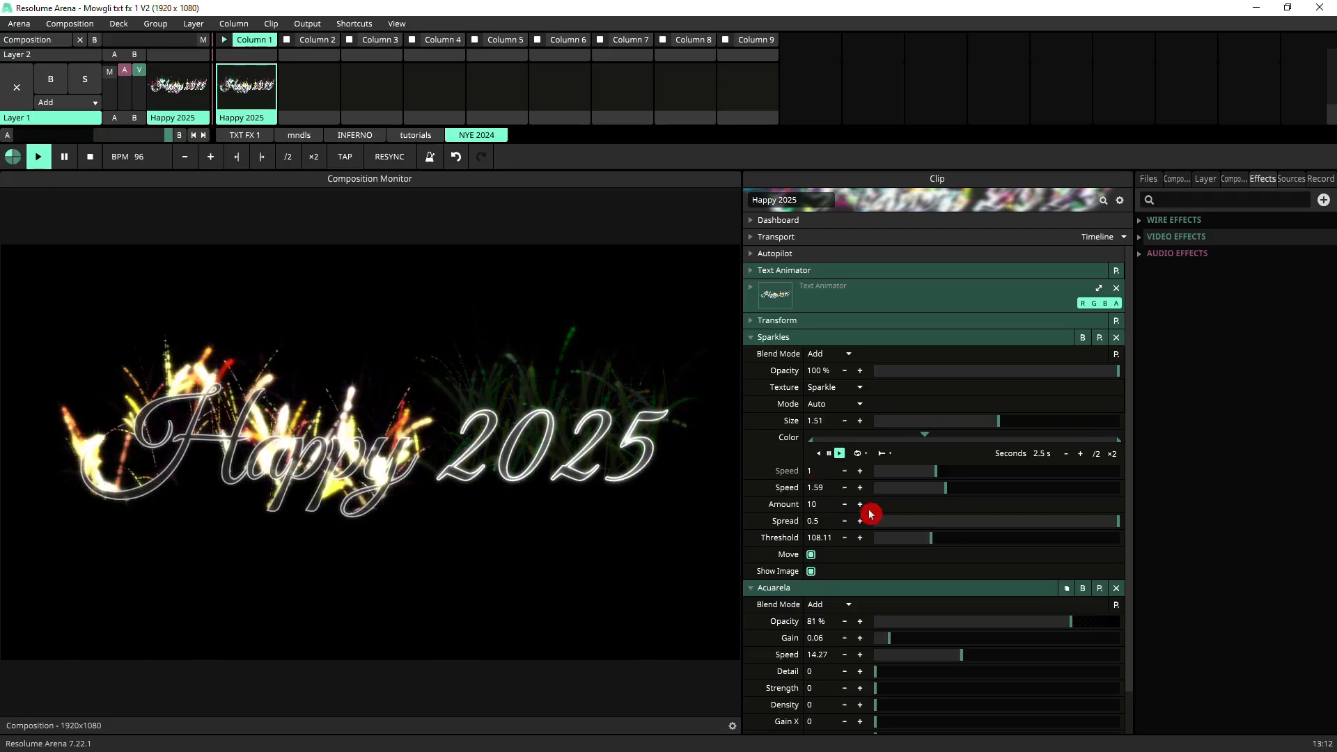
double_click(810, 505)
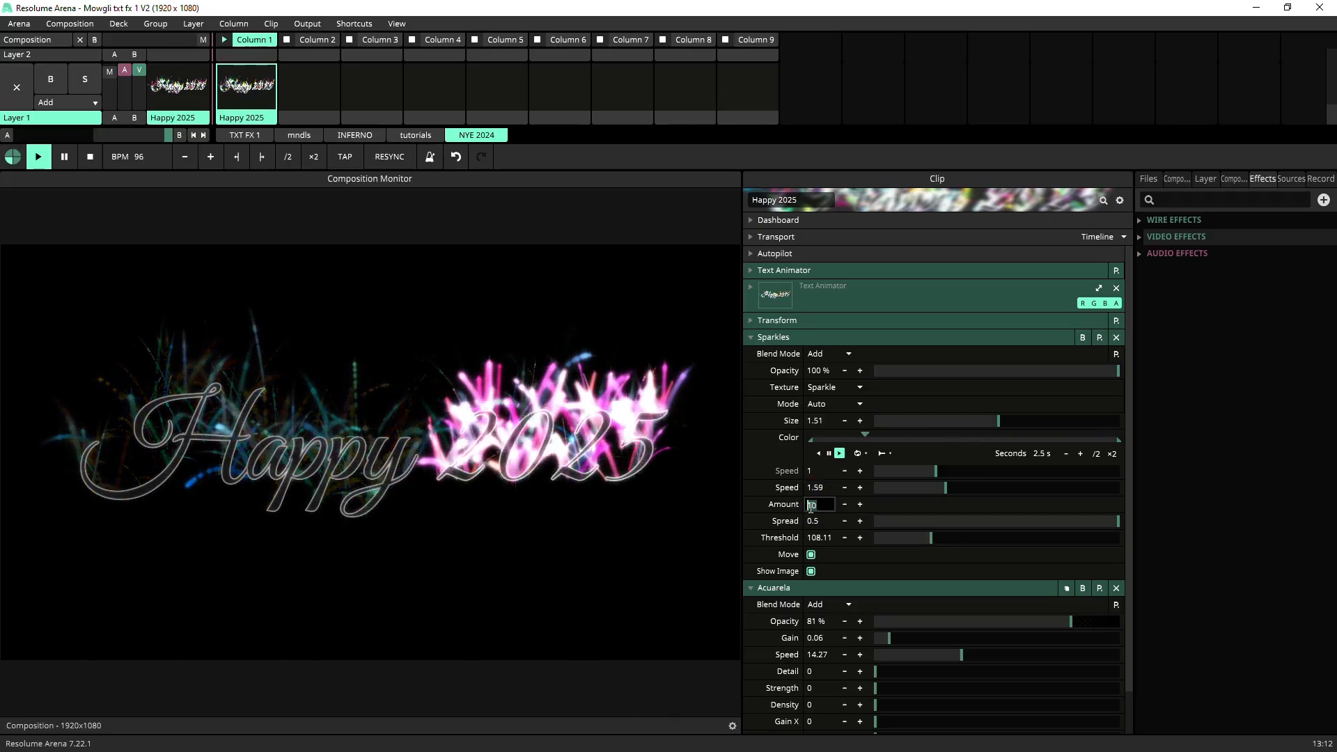
type("40")
left_click(811, 510)
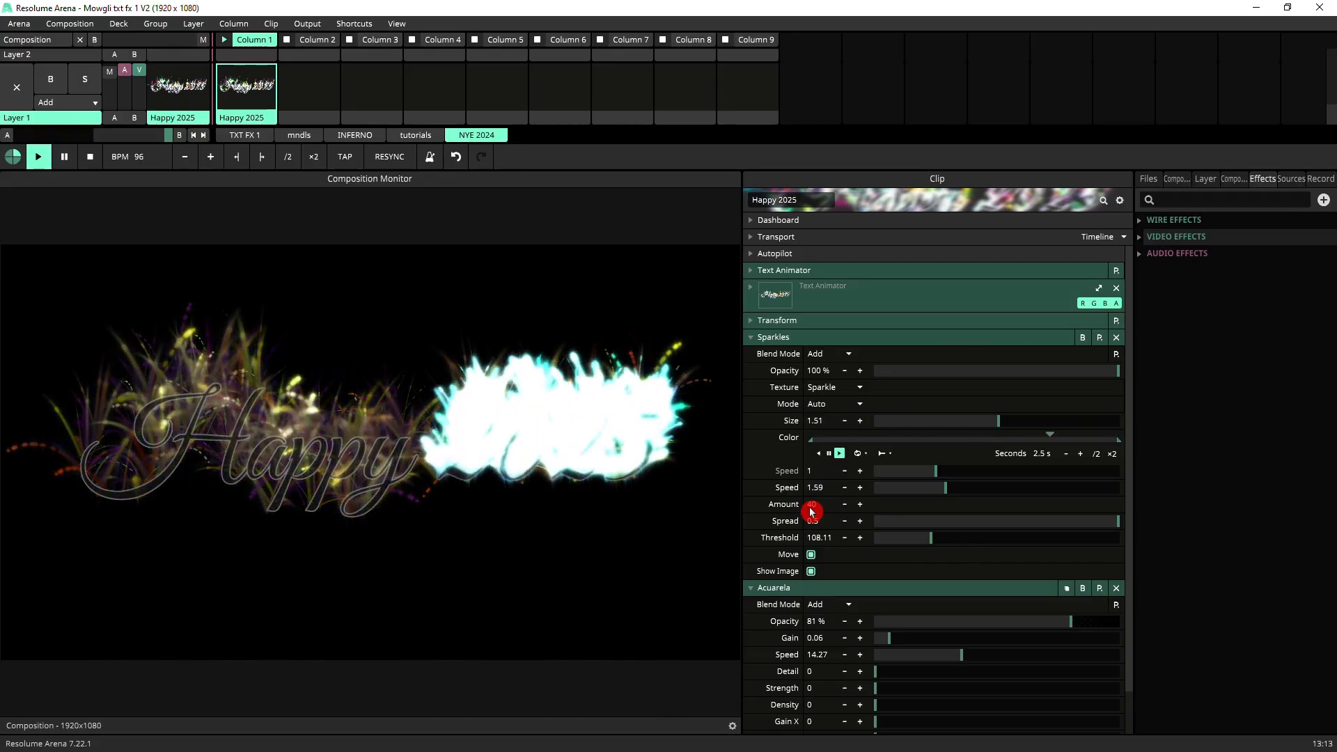
double_click(812, 507)
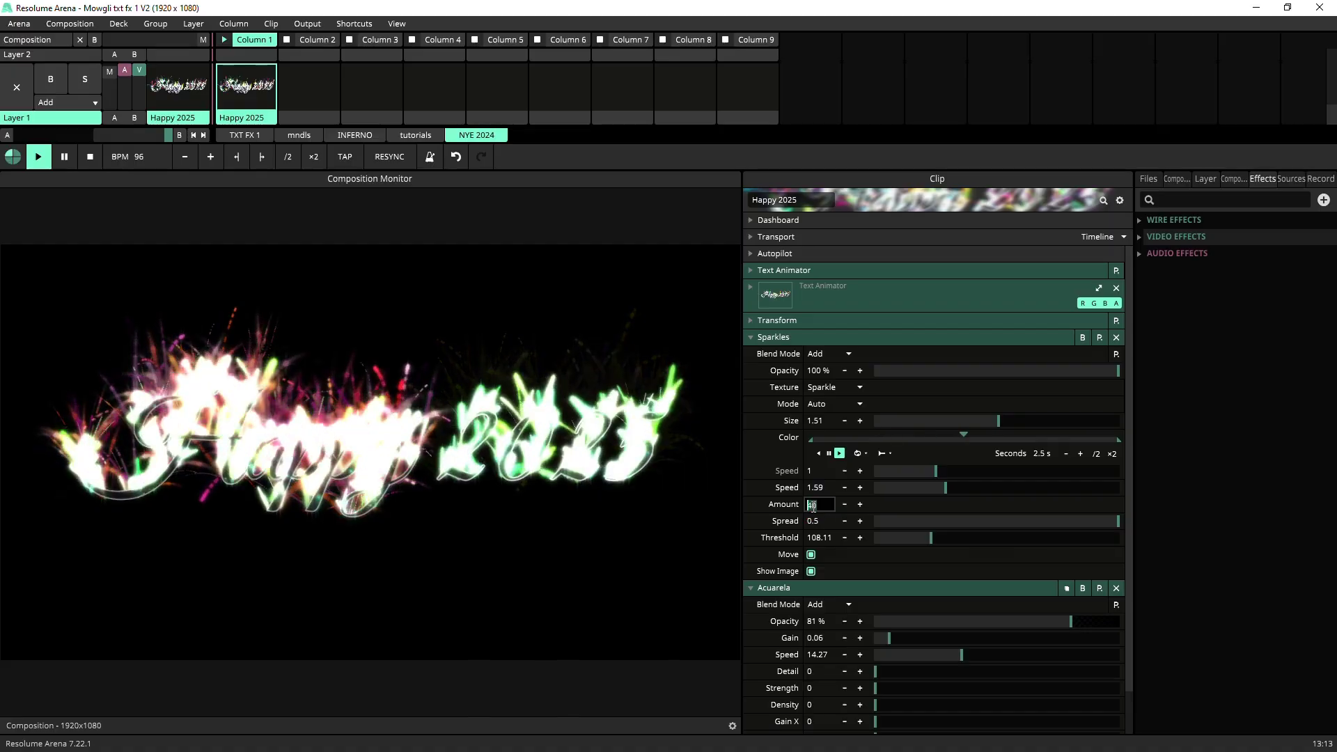
type("15")
left_click(813, 509)
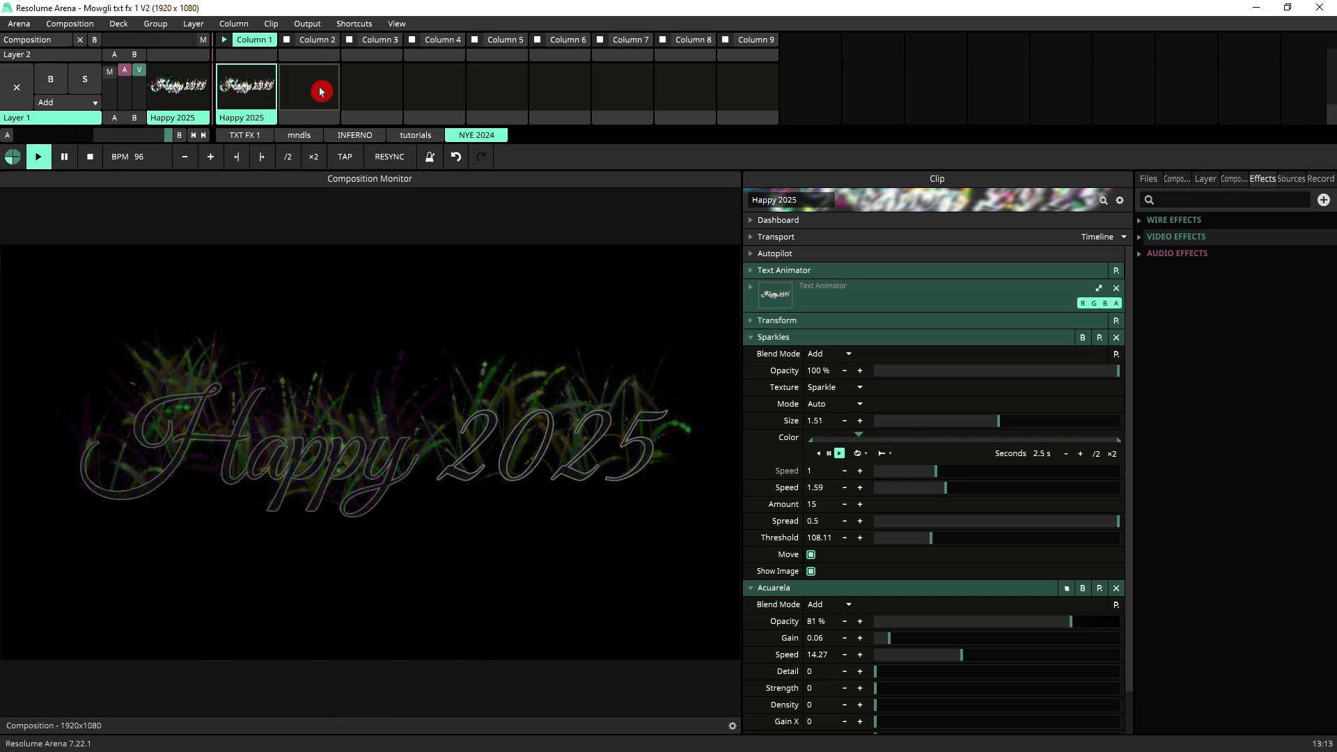
left_click(319, 91)
left_click(248, 87)
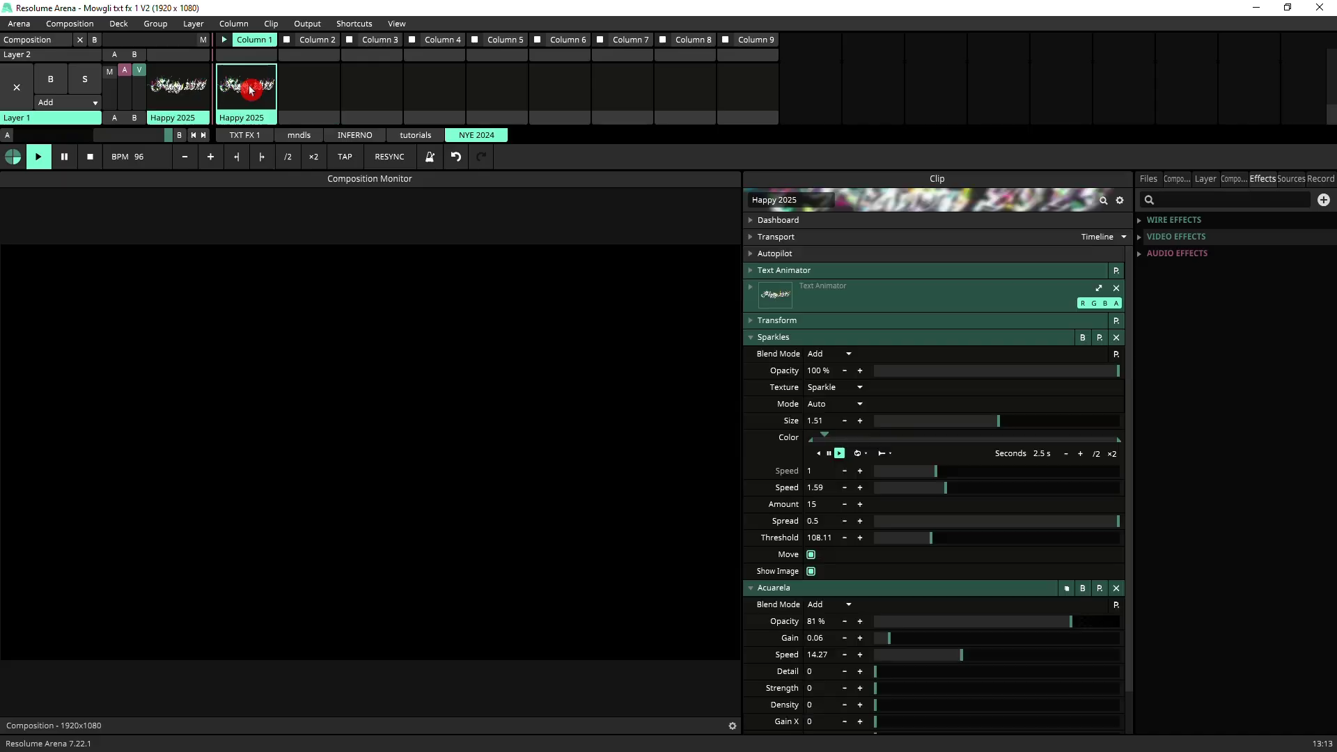